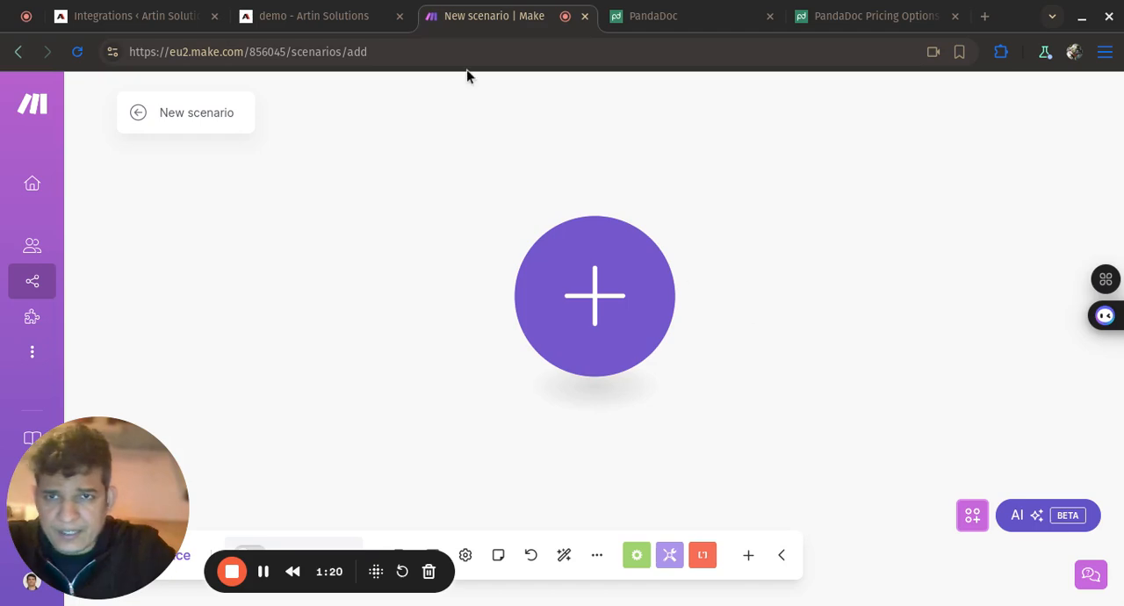
- Look over the demo form page, the empty Make scenario and PandaDoc's pricing plans, closing the pricing page when done
{"action": "left_click", "coordinate": [352, 26]}
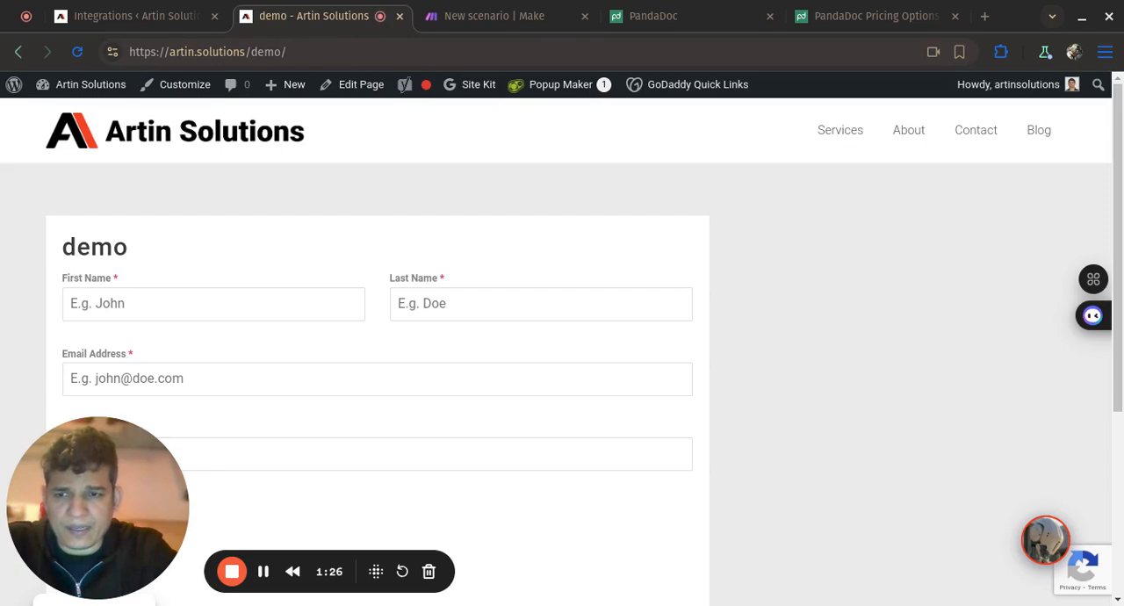
{"action": "left_click", "coordinate": [500, 15]}
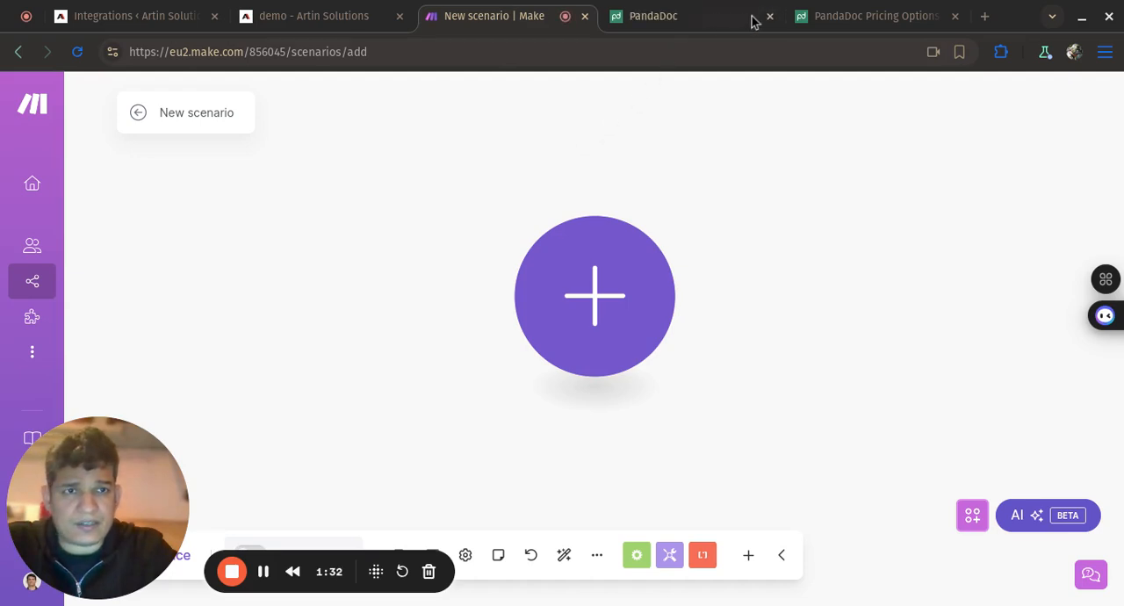
{"action": "left_click", "coordinate": [836, 20]}
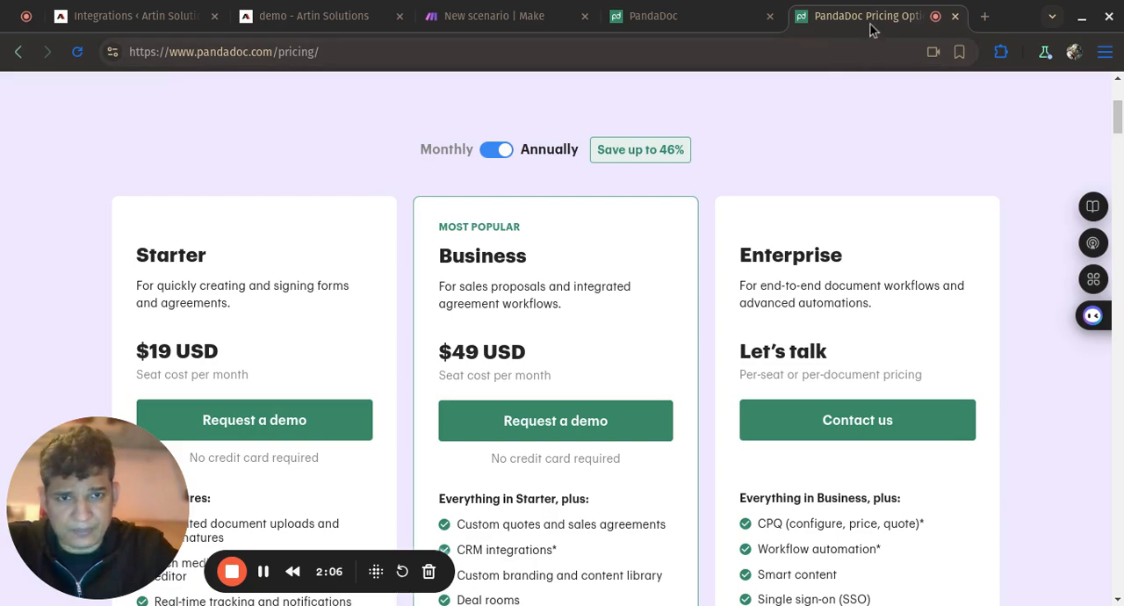
{"action": "left_click", "coordinate": [955, 17]}
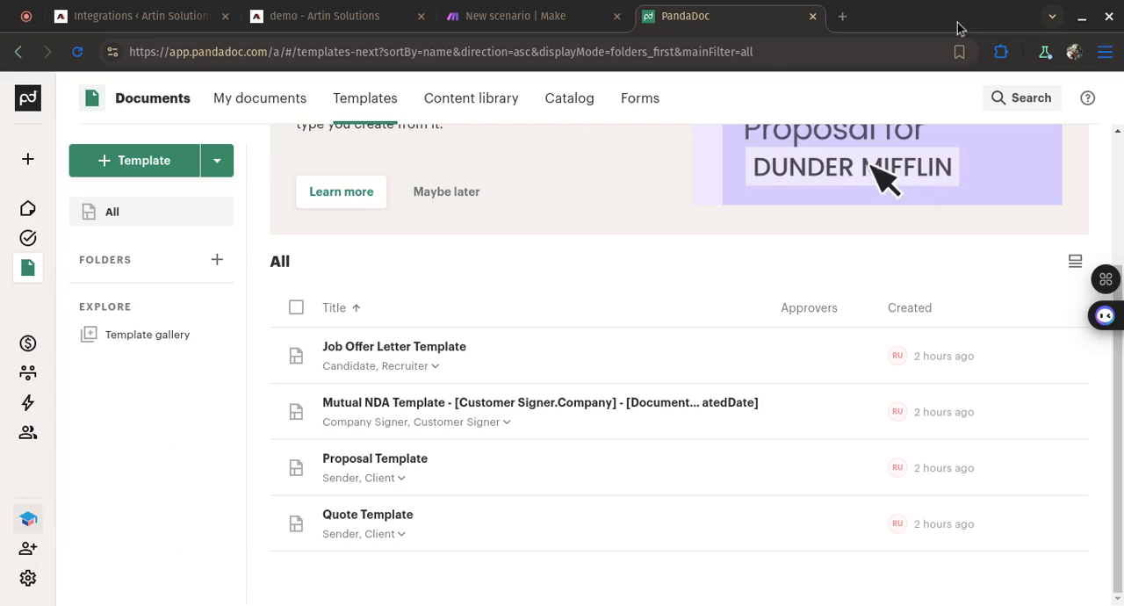
- Switch to Make and add a Webhooks Custom webhook module as the new scenario's trigger
{"action": "left_click", "coordinate": [579, 24]}
{"action": "left_click", "coordinate": [617, 338]}
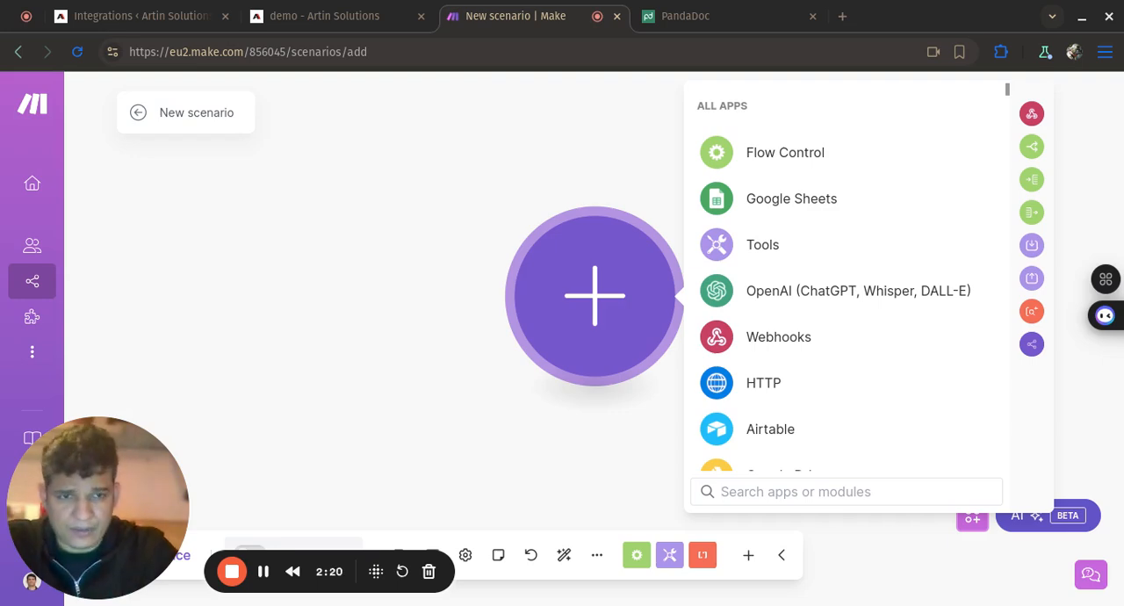
{"action": "left_click", "coordinate": [768, 337]}
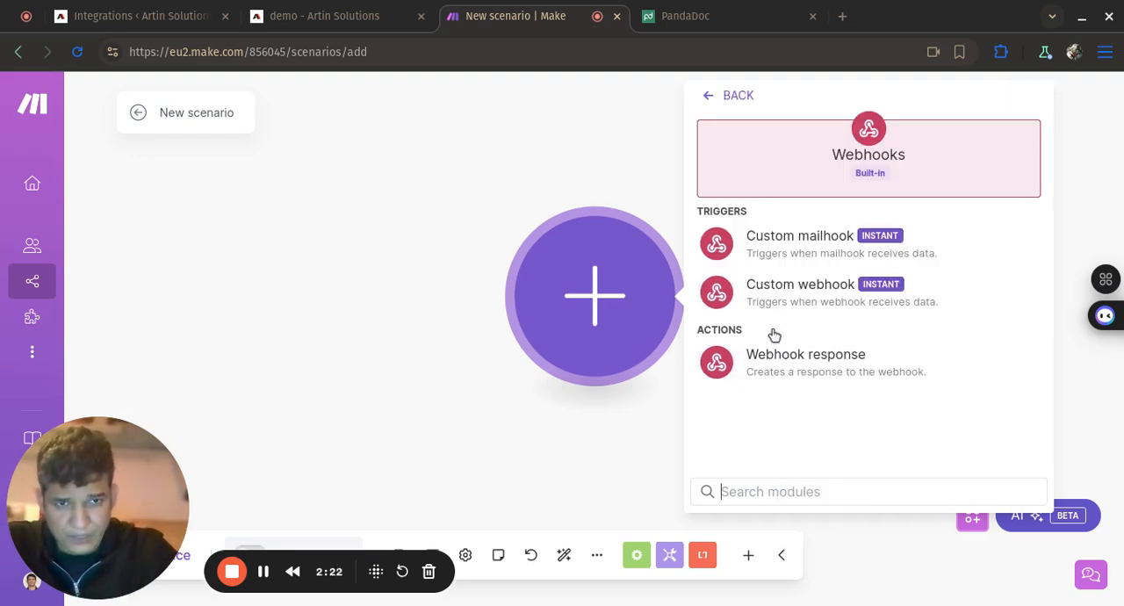
{"action": "left_click", "coordinate": [812, 299]}
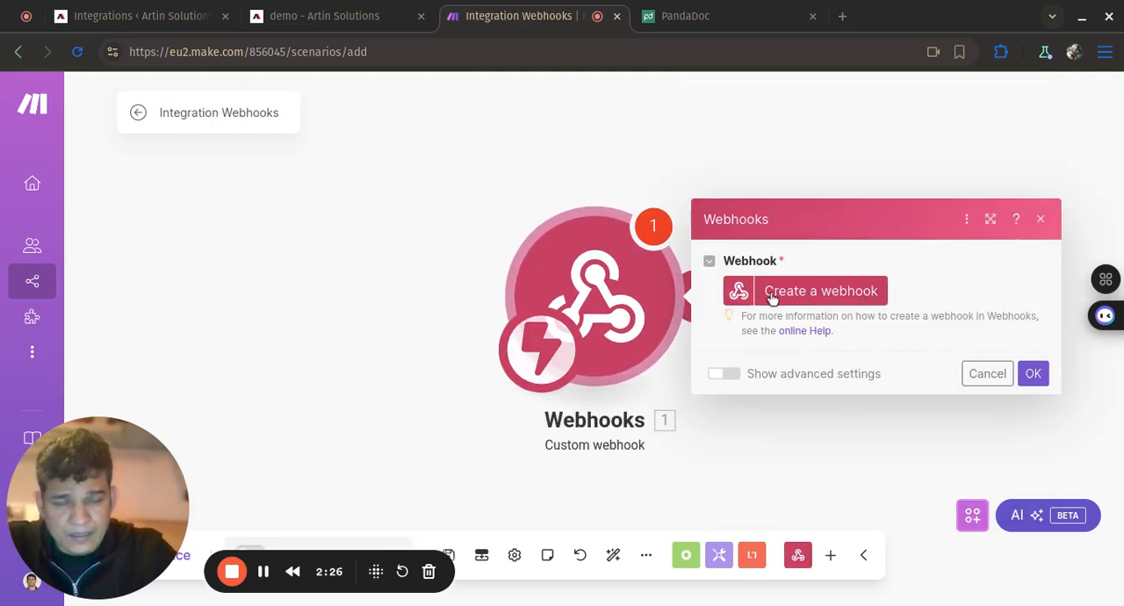
- Create a webhook named "My gateway-webhook webhook" without IP restrictions and copy its address to the clipboard
{"action": "left_click", "coordinate": [838, 298]}
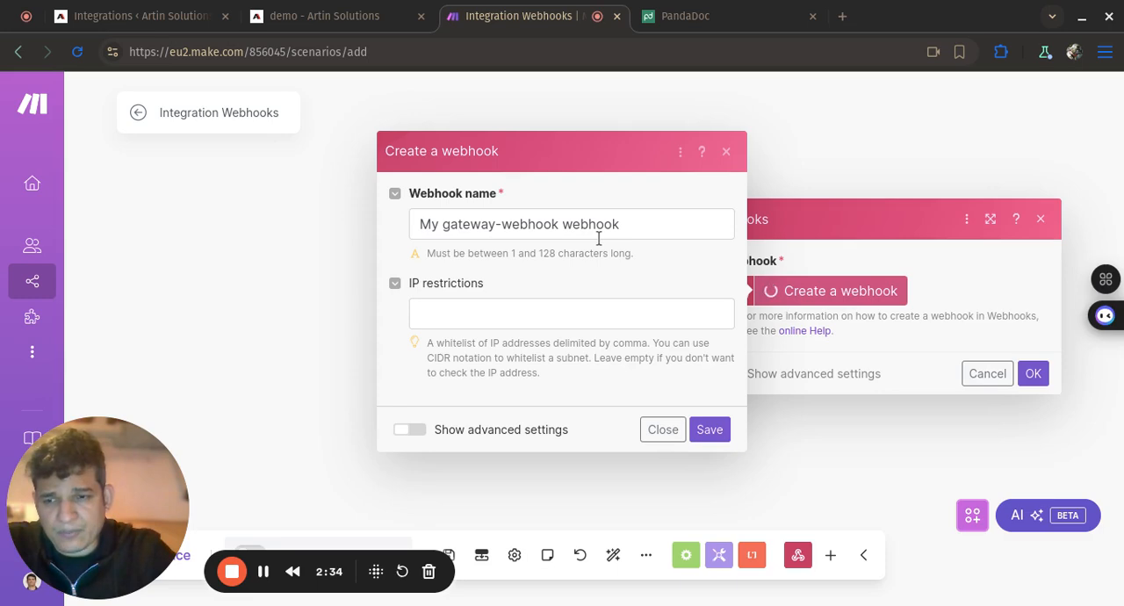
{"action": "left_click", "coordinate": [710, 430]}
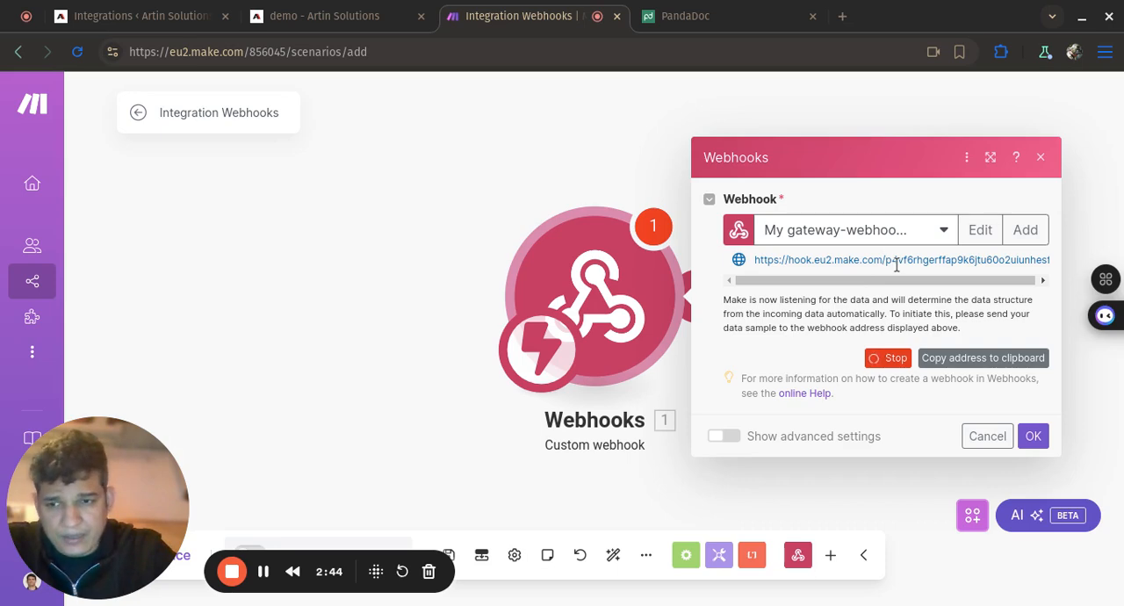
{"action": "left_click", "coordinate": [987, 364]}
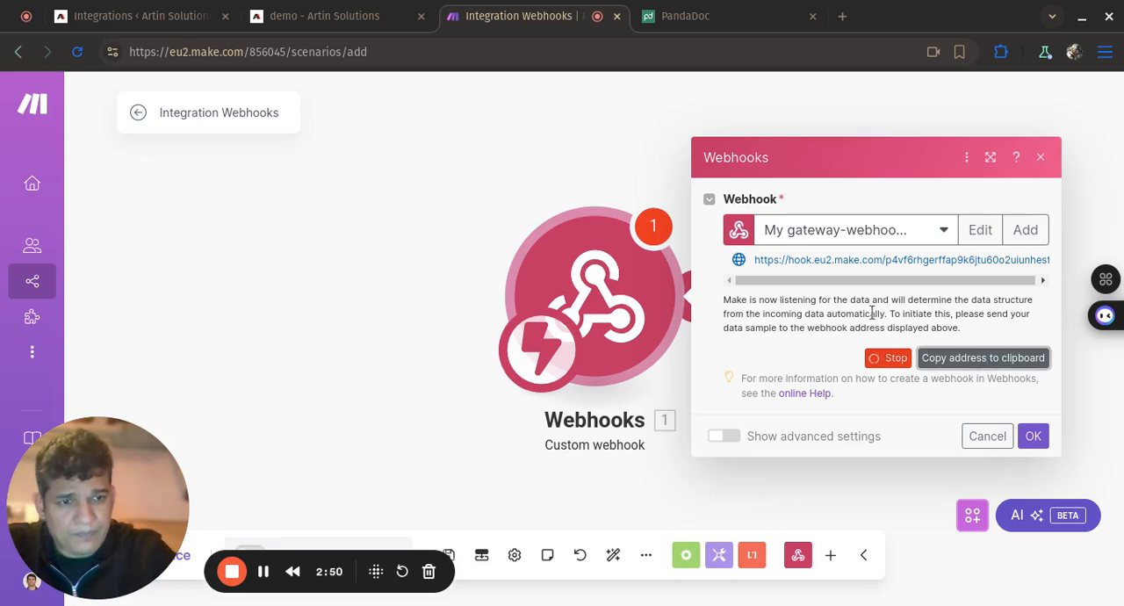
- Switch to the WordPress admin and examine the connected and available apps on Forminator's Integrations page
{"action": "left_click", "coordinate": [188, 21]}
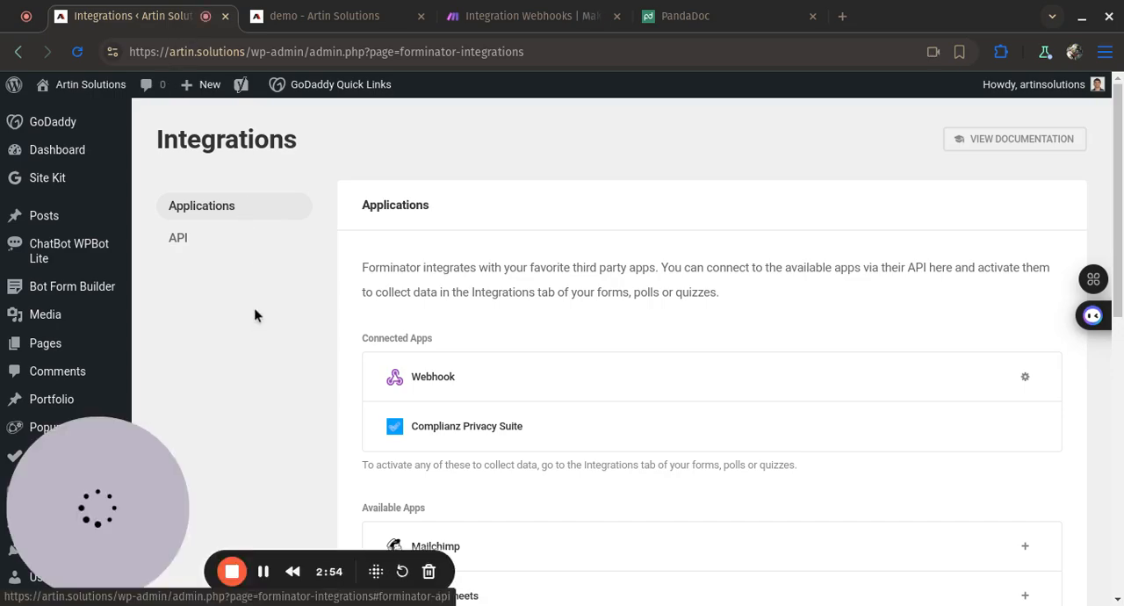
{"action": "mouse_move", "coordinate": [58, 330]}
{"action": "scroll", "coordinate": [58, 330], "scroll_direction": "down", "scroll_amount": 6}
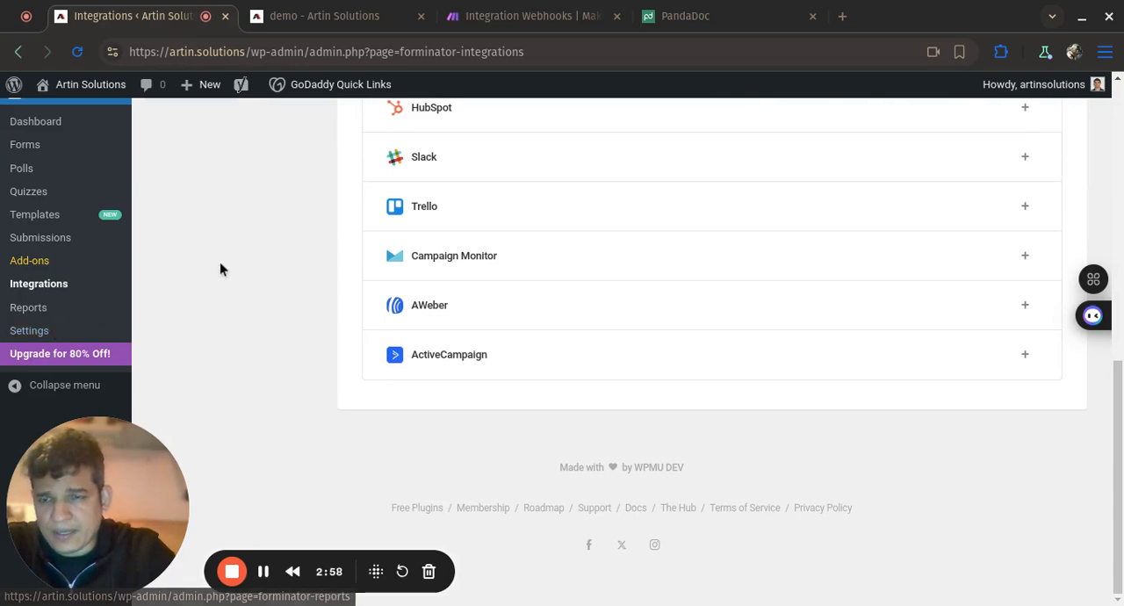
{"action": "scroll", "coordinate": [219, 261], "scroll_direction": "up", "scroll_amount": 3}
{"action": "scroll", "coordinate": [219, 262], "scroll_direction": "down", "scroll_amount": 2}
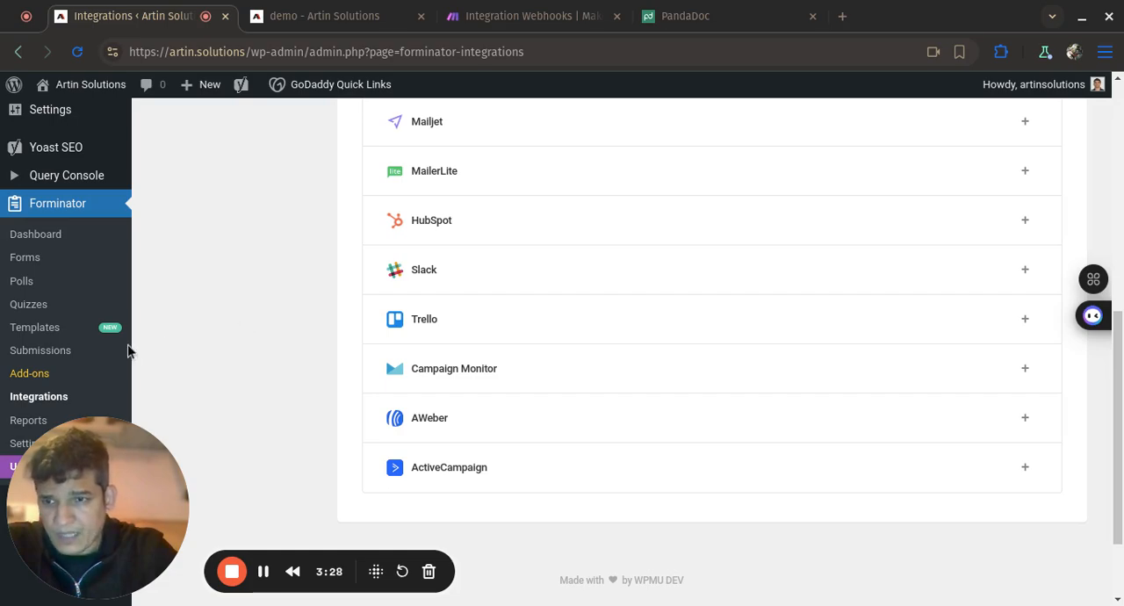
{"action": "scroll", "coordinate": [236, 356], "scroll_direction": "up", "scroll_amount": 1}
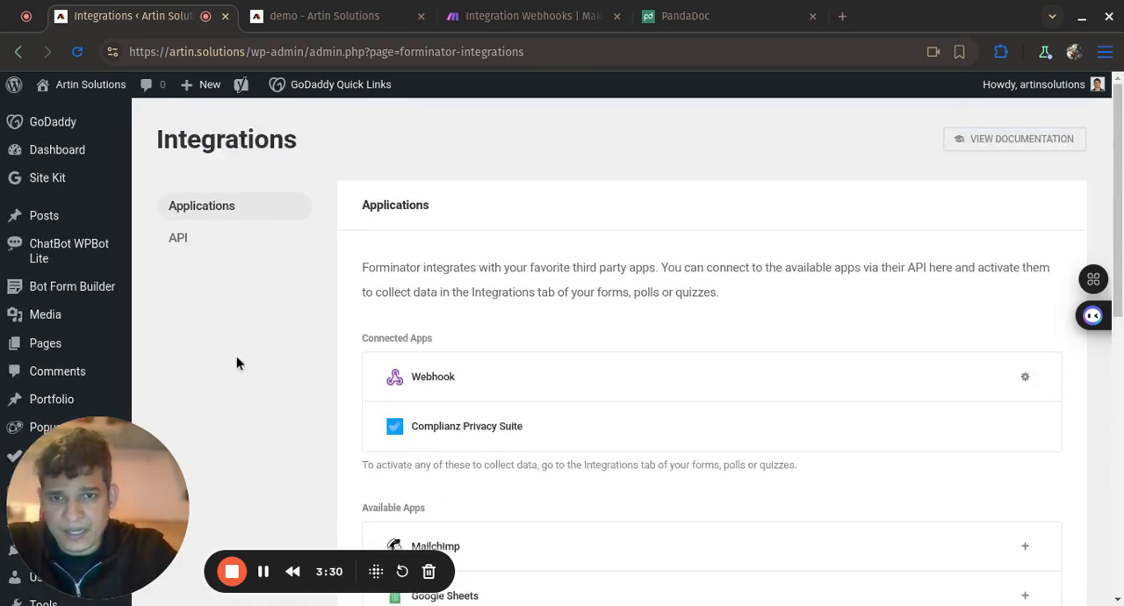
{"action": "scroll", "coordinate": [236, 356], "scroll_direction": "down", "scroll_amount": 7}
{"action": "scroll", "coordinate": [236, 355], "scroll_direction": "up", "scroll_amount": 5}
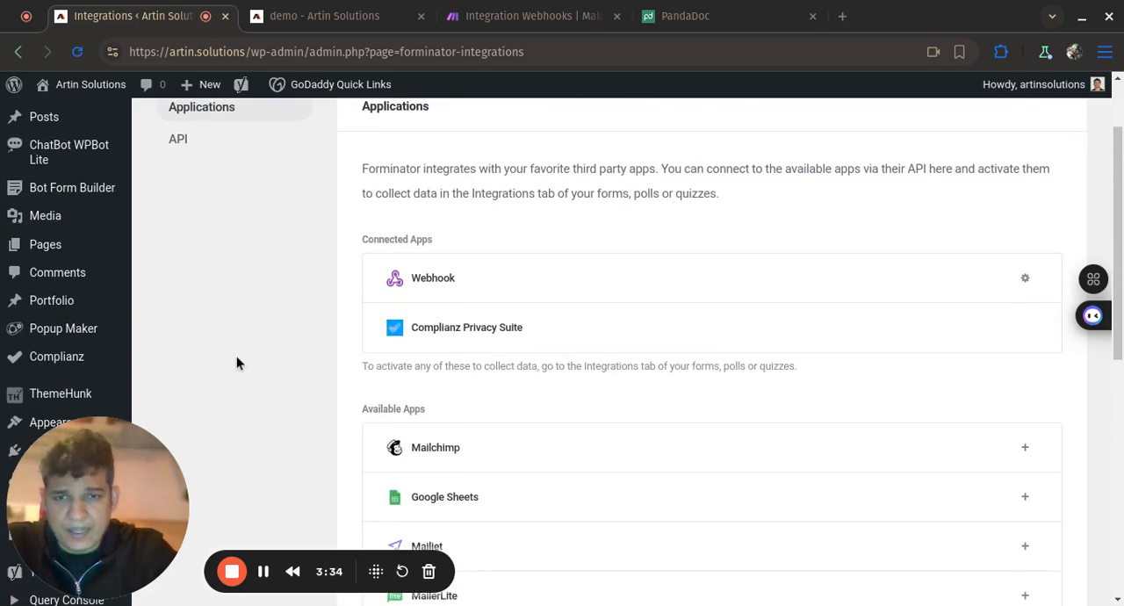
{"action": "scroll", "coordinate": [236, 356], "scroll_direction": "up", "scroll_amount": 1}
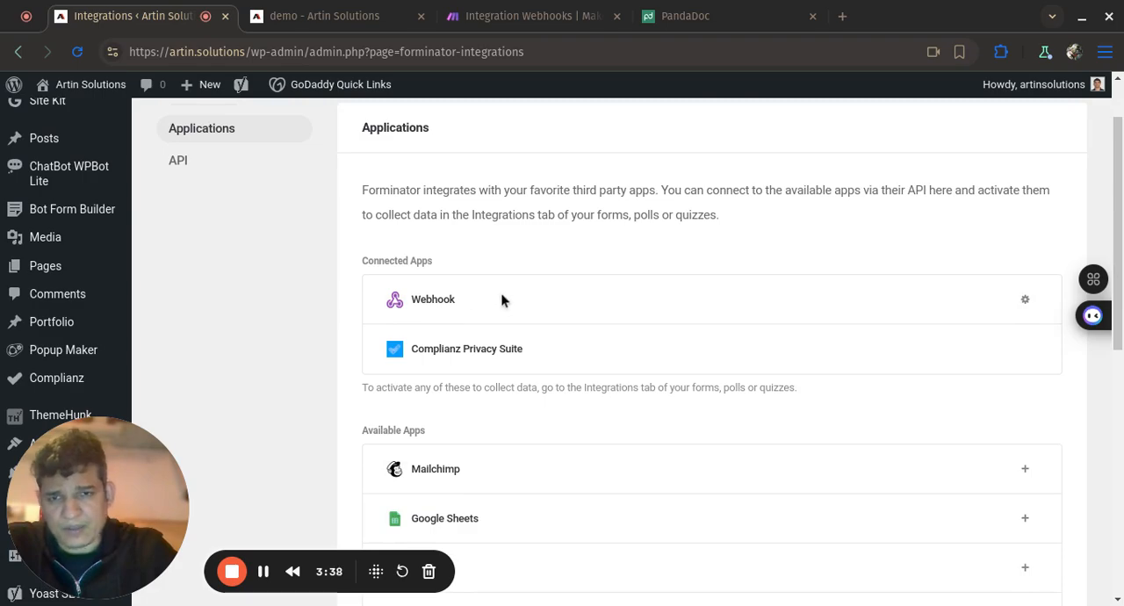
{"action": "scroll", "coordinate": [255, 291], "scroll_direction": "down", "scroll_amount": 2}
{"action": "scroll", "coordinate": [255, 295], "scroll_direction": "down", "scroll_amount": 4}
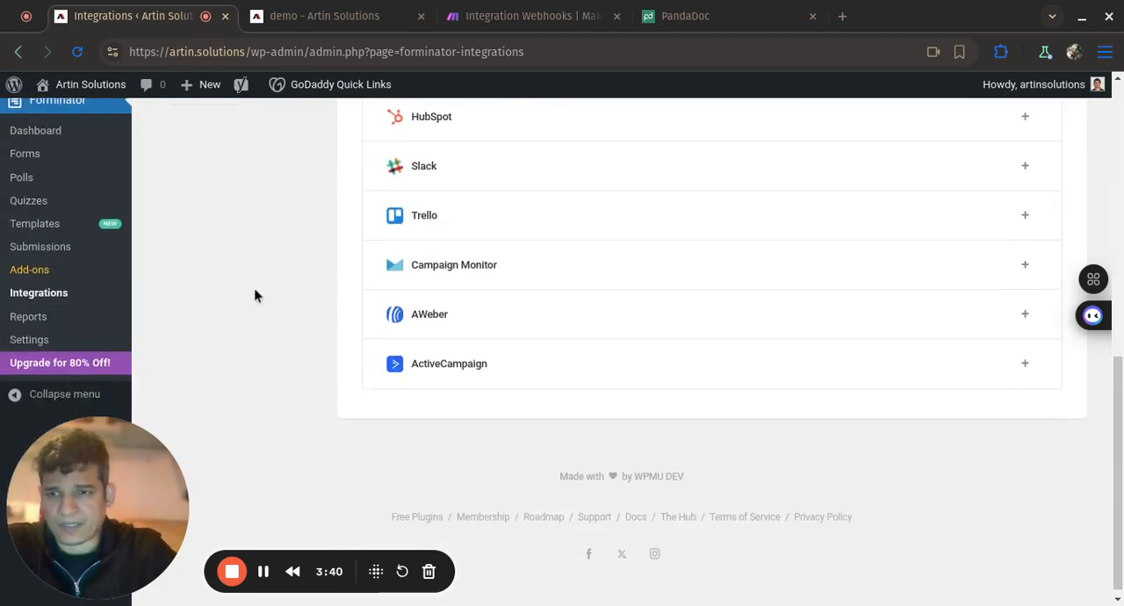
{"action": "scroll", "coordinate": [254, 296], "scroll_direction": "up", "scroll_amount": 6}
{"action": "scroll", "coordinate": [254, 296], "scroll_direction": "up", "scroll_amount": 2}
{"action": "scroll", "coordinate": [254, 291], "scroll_direction": "down", "scroll_amount": 6}
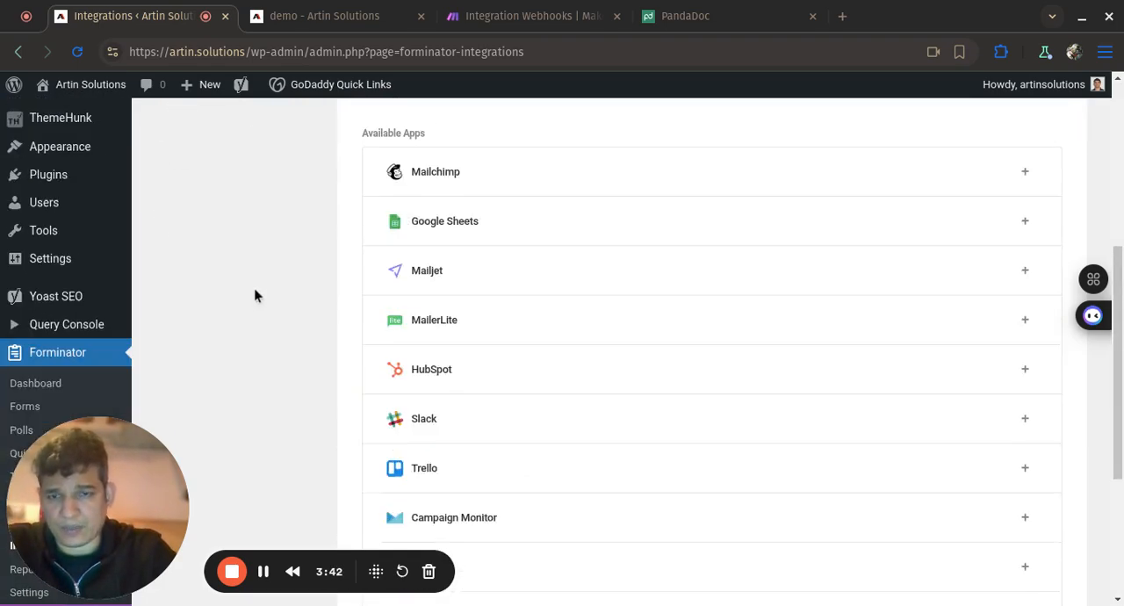
- Go to Forminator's list of forms and open the Contact Form for editing
{"action": "left_click", "coordinate": [59, 187]}
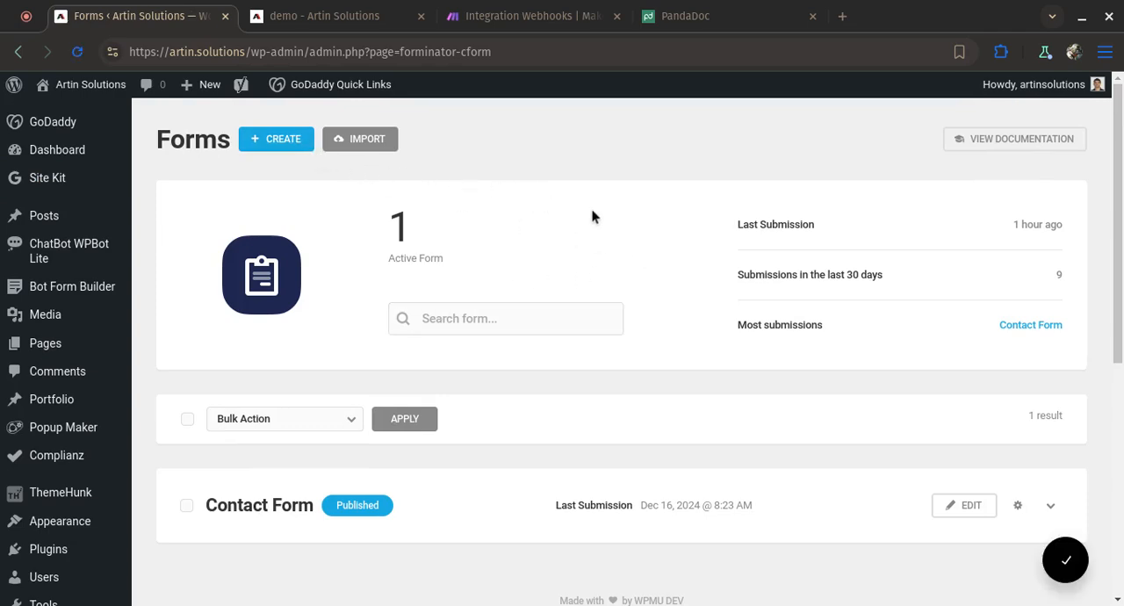
{"action": "scroll", "coordinate": [593, 217], "scroll_direction": "down", "scroll_amount": 4}
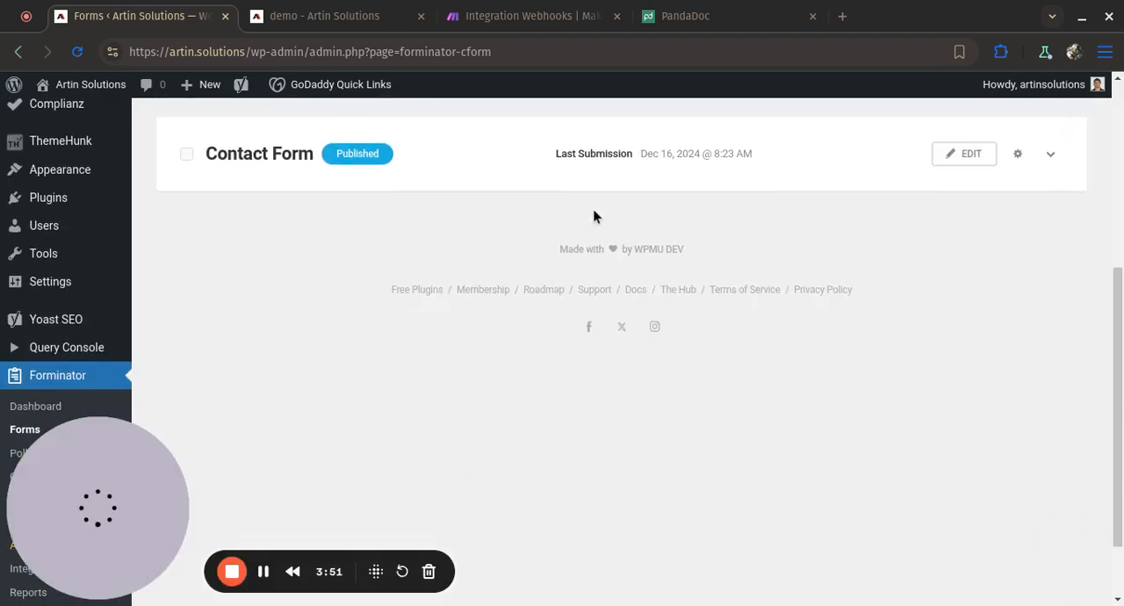
{"action": "scroll", "coordinate": [593, 217], "scroll_direction": "up", "scroll_amount": 3}
{"action": "scroll", "coordinate": [593, 217], "scroll_direction": "down", "scroll_amount": 2}
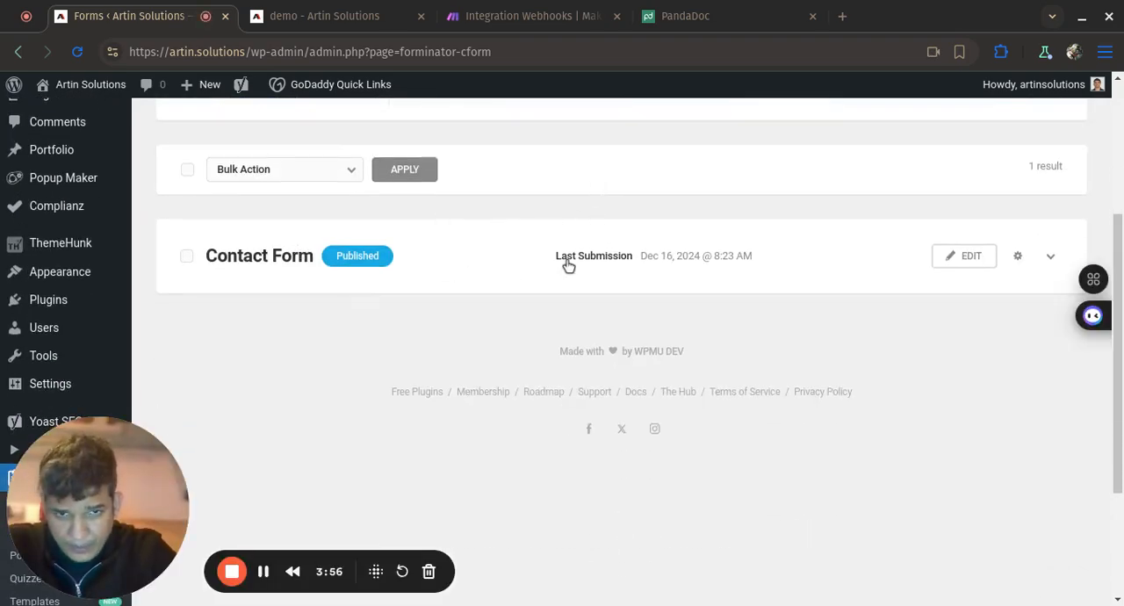
{"action": "left_click", "coordinate": [951, 257]}
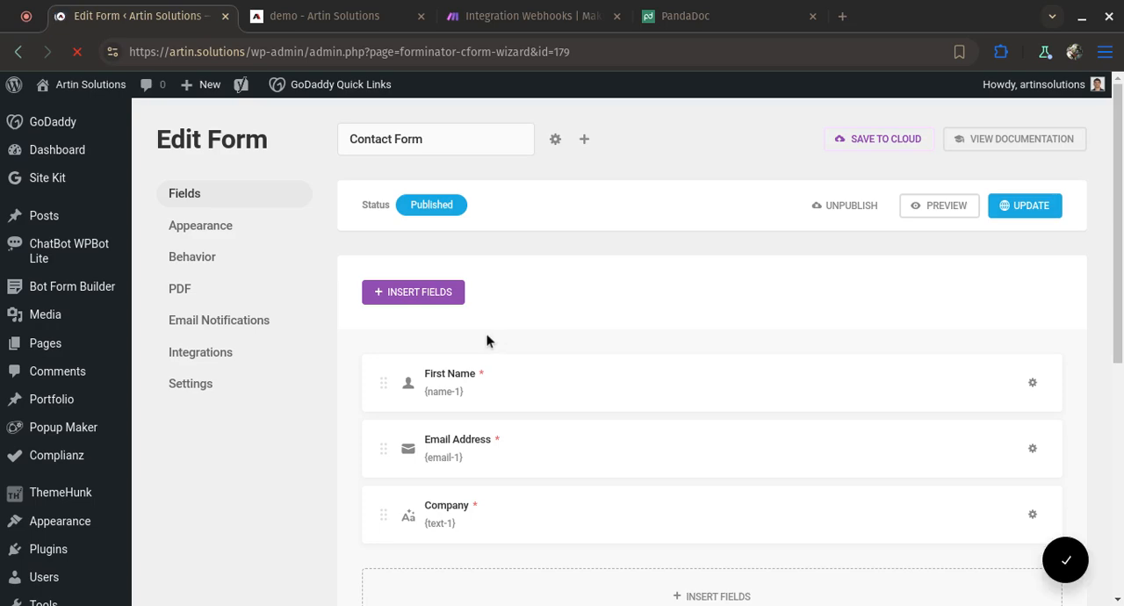
- Open the Contact Form's integration settings and start adding the connected Webhook app
{"action": "scroll", "coordinate": [338, 408], "scroll_direction": "down", "scroll_amount": 1}
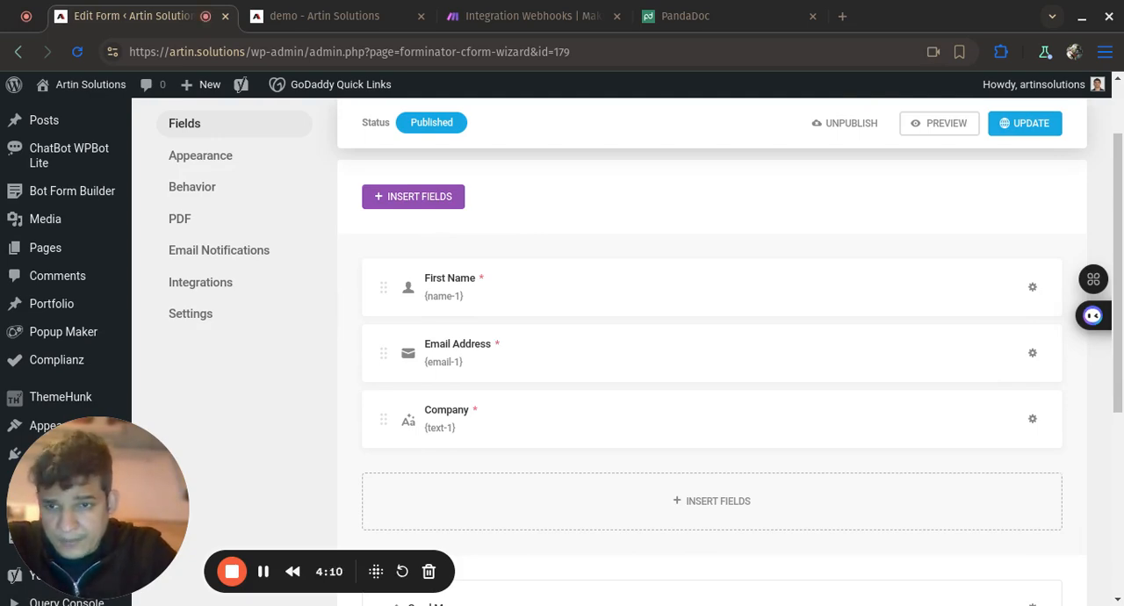
{"action": "left_click", "coordinate": [202, 282]}
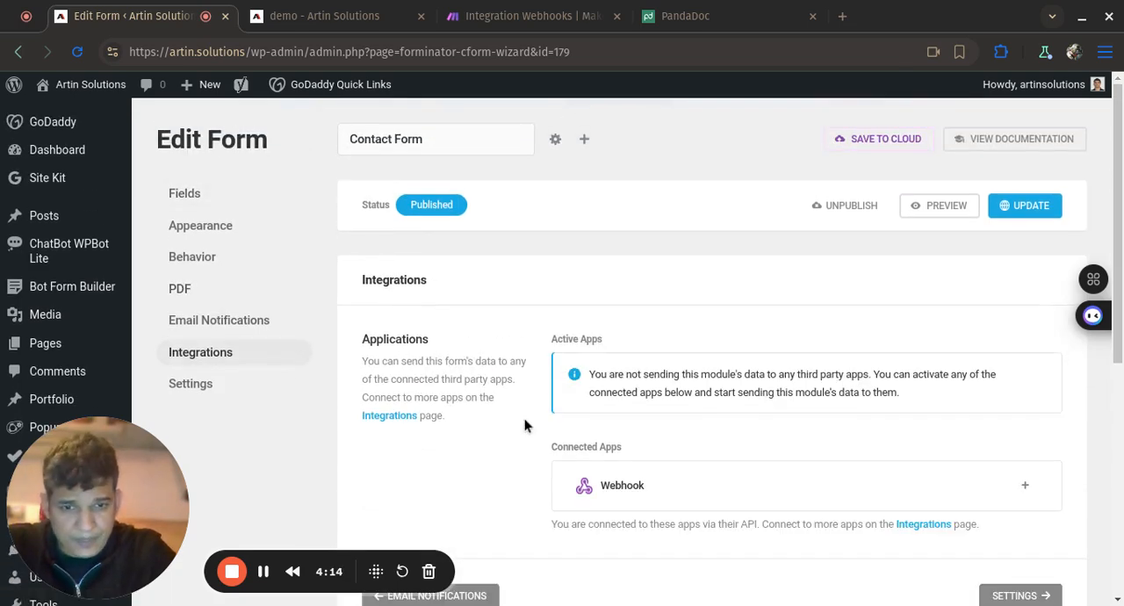
{"action": "scroll", "coordinate": [524, 419], "scroll_direction": "down", "scroll_amount": 2}
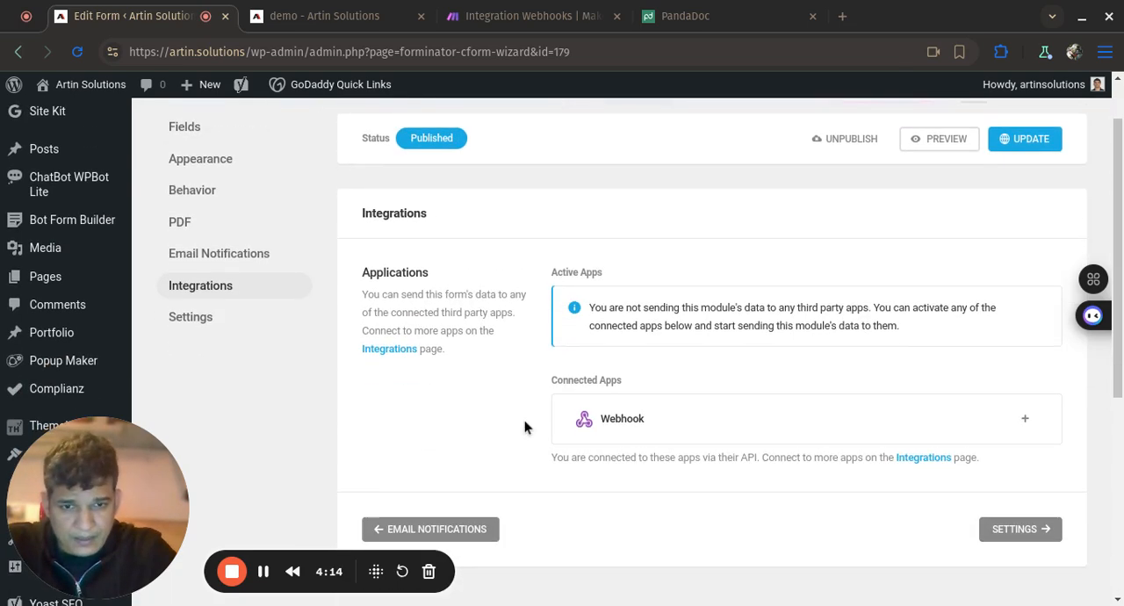
{"action": "left_click", "coordinate": [1028, 418]}
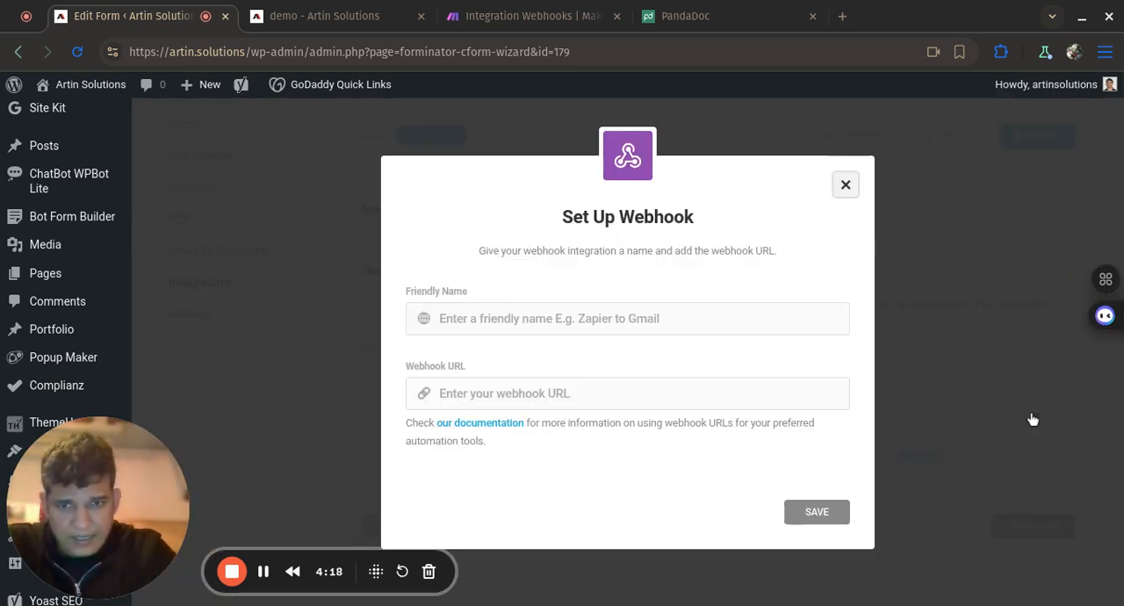
- Name the form's webhook integration "Make", paste the copied Make webhook address as its URL, and save it
{"action": "left_click", "coordinate": [789, 332]}
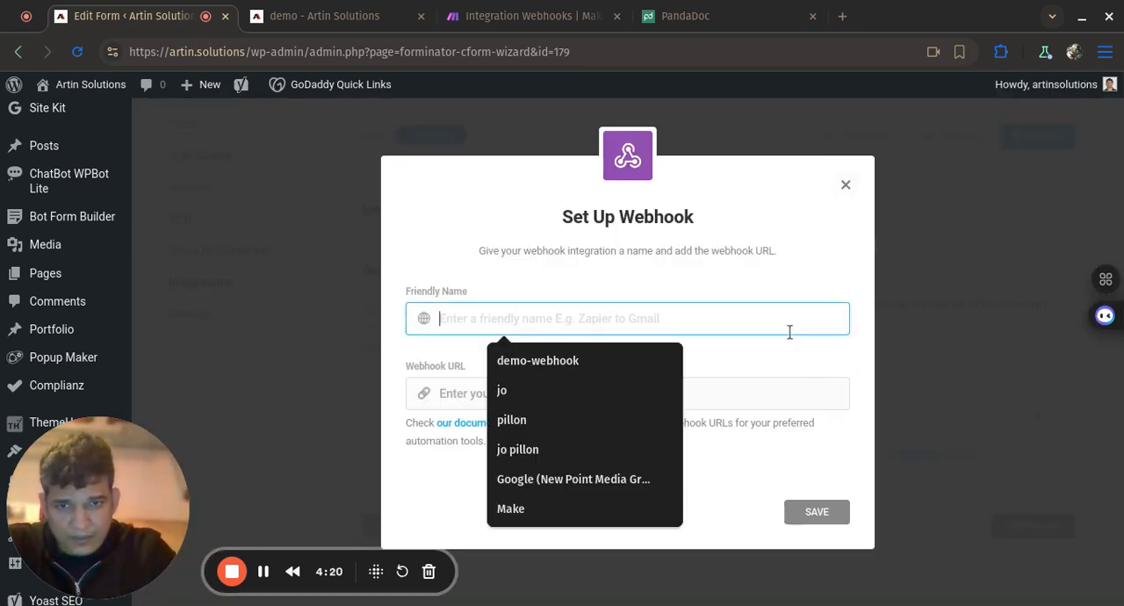
{"action": "type", "text": "Make"}
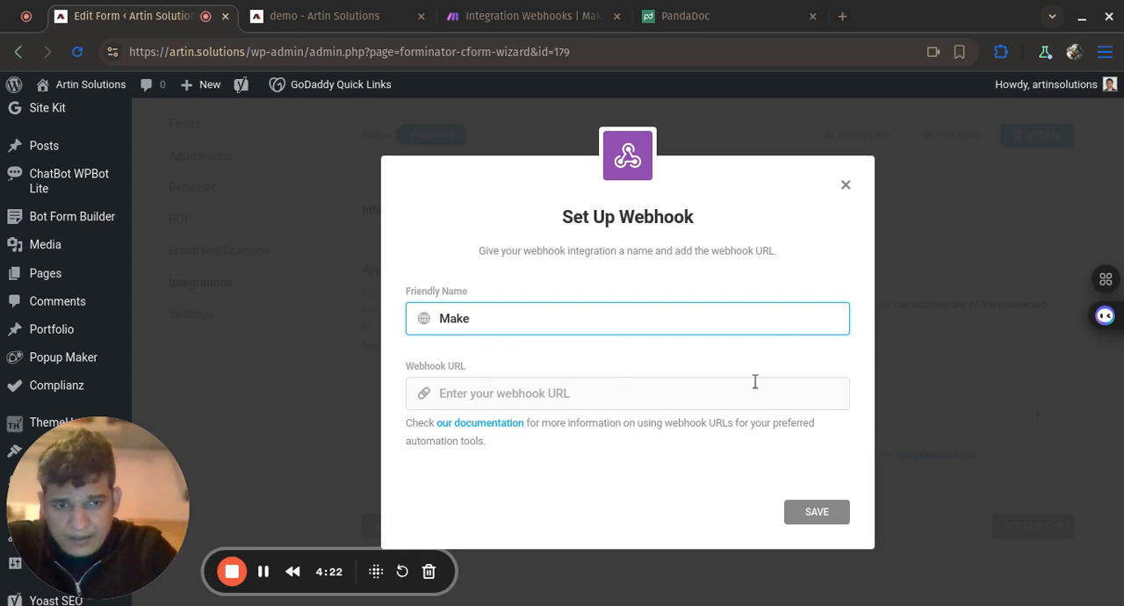
{"action": "left_click", "coordinate": [750, 398]}
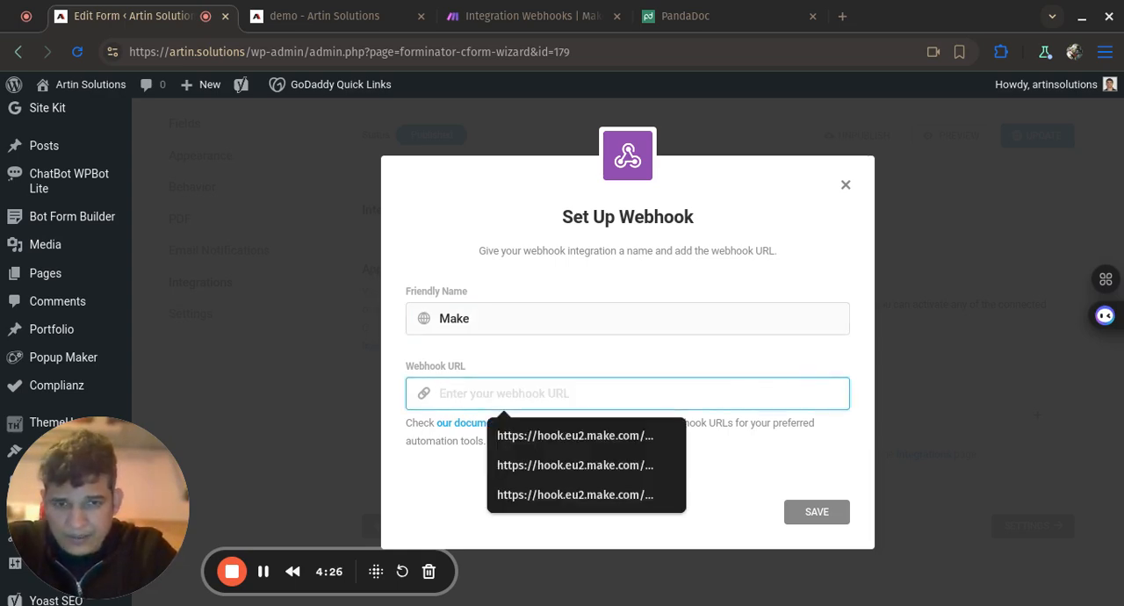
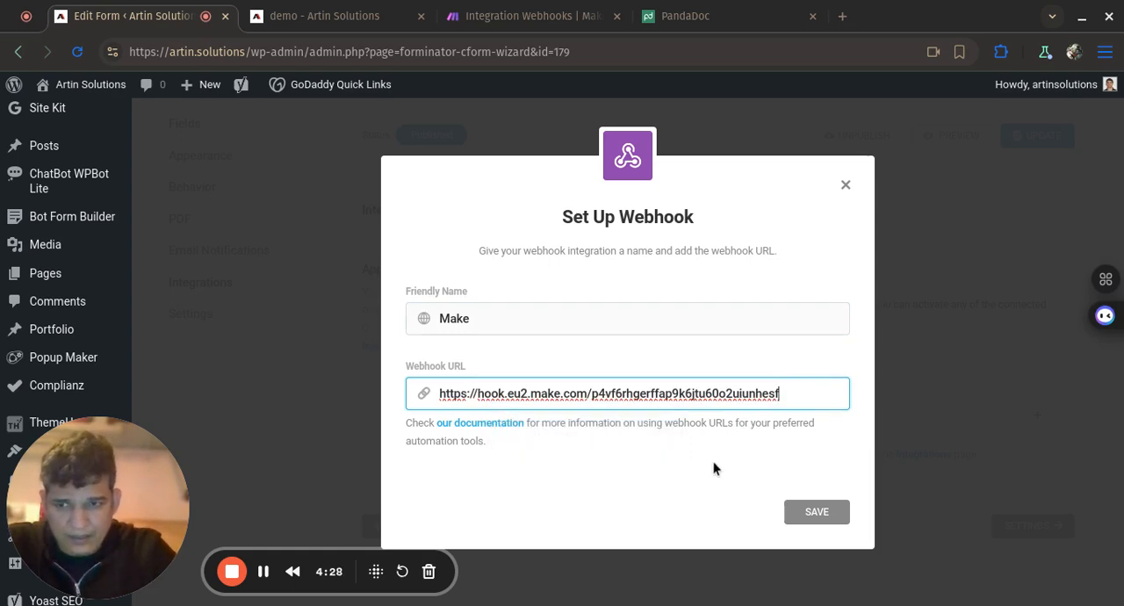
{"action": "left_click", "coordinate": [804, 512]}
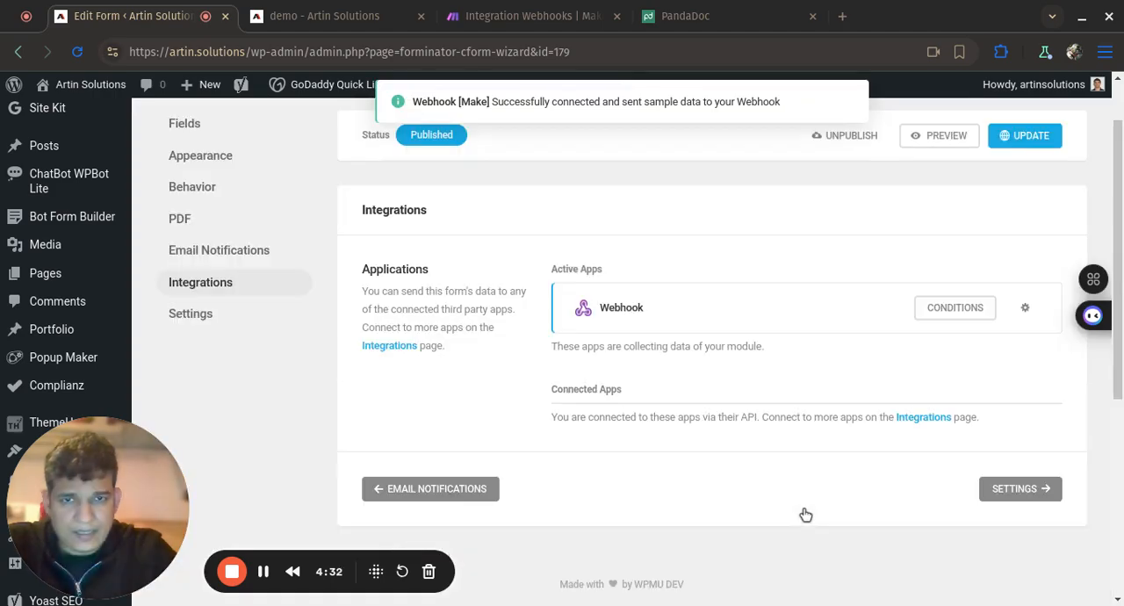
- Return to the Make scenario and accept the Custom webhook module's settings
{"action": "left_click", "coordinate": [556, 22]}
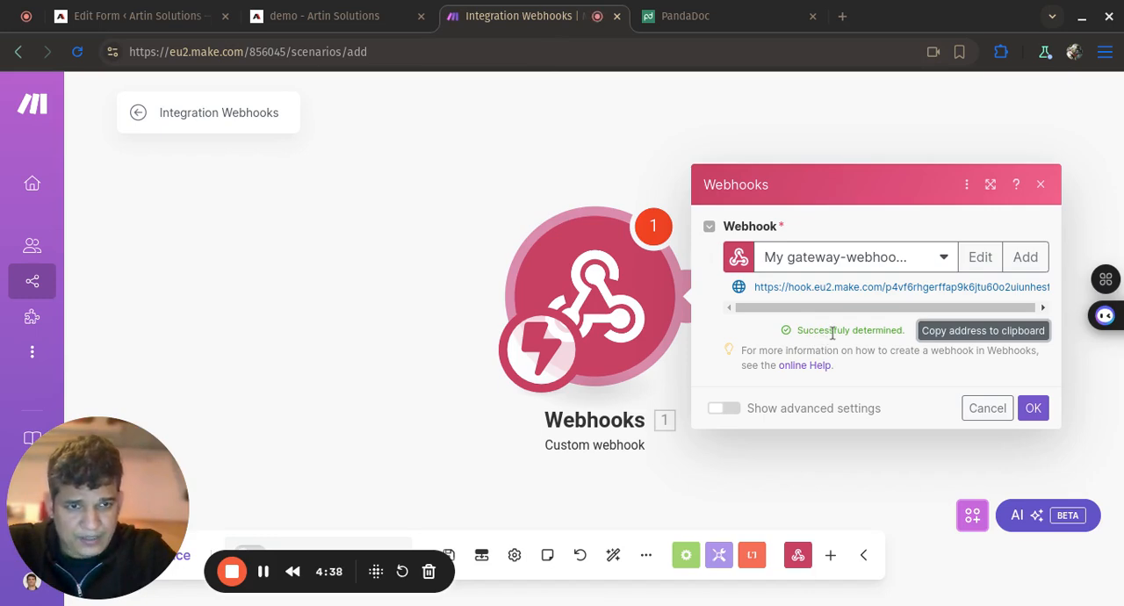
{"action": "left_click", "coordinate": [1033, 407]}
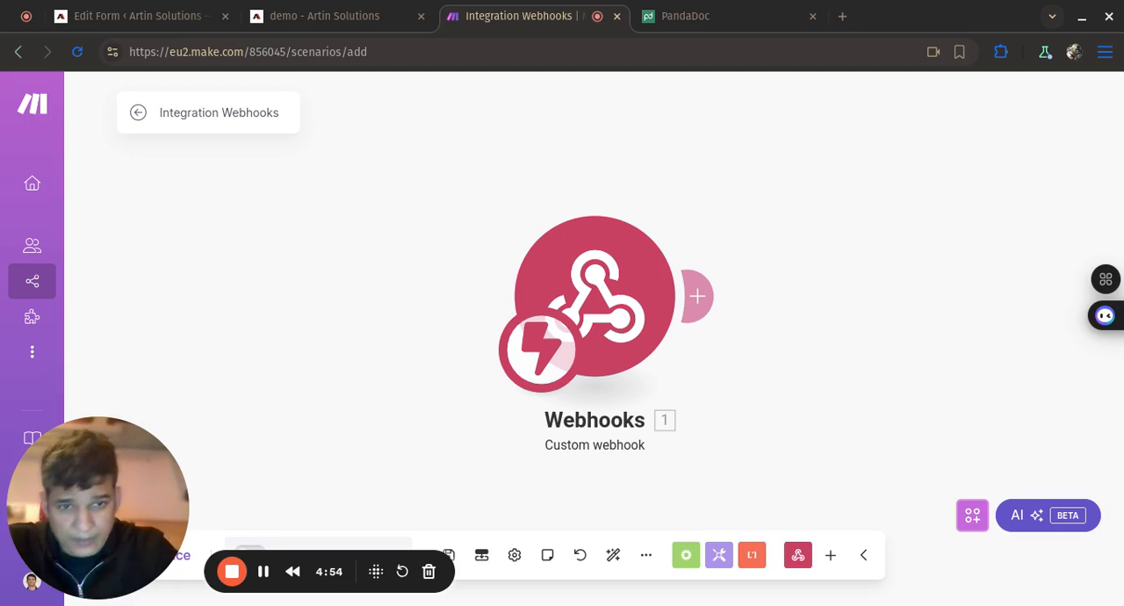
- Start adding a module after the Custom webhook and search the available apps for "panda"
{"action": "left_click", "coordinate": [702, 297]}
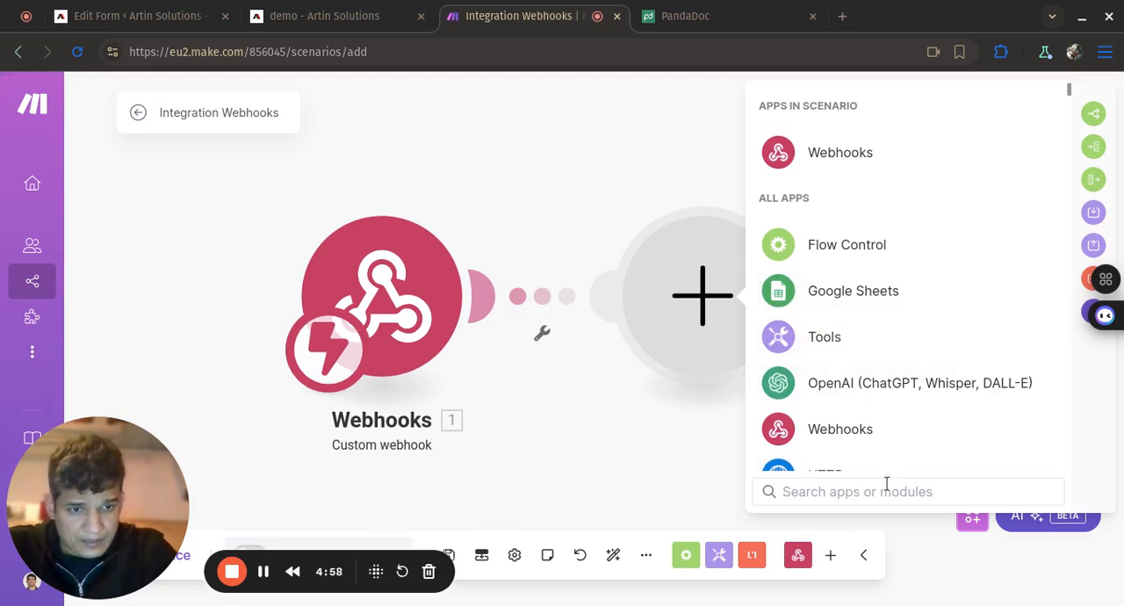
{"action": "type", "text": "panda"}
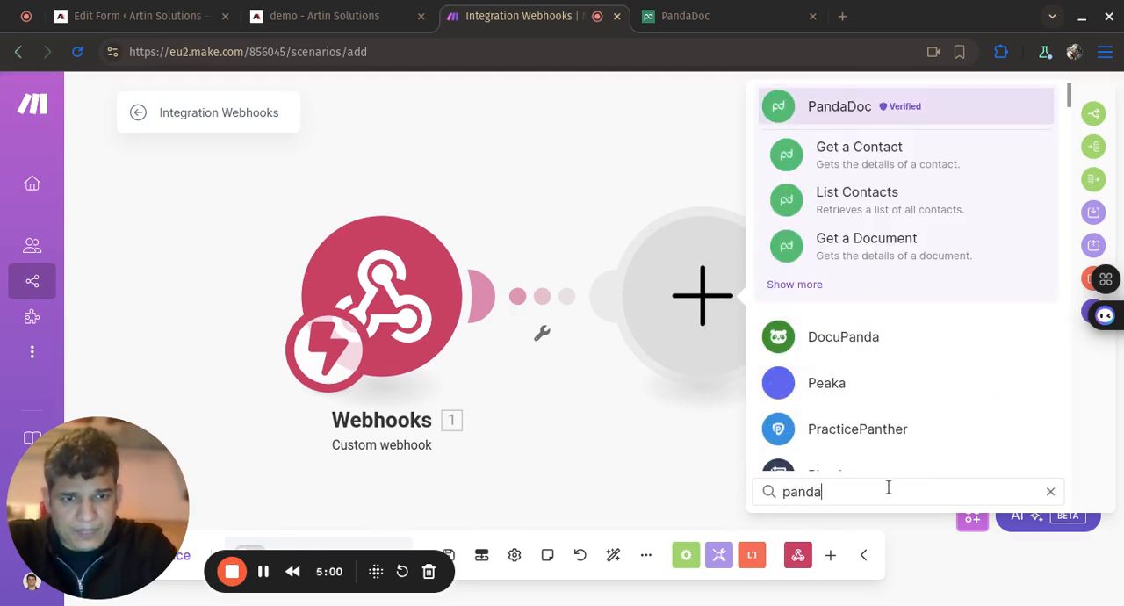
{"action": "key", "text": "BackSpace"}
{"action": "key", "text": "BackSpace"}
{"action": "key", "text": "BackSpace"}
{"action": "key", "text": "BackSpace"}
{"action": "key", "text": "BackSpace"}
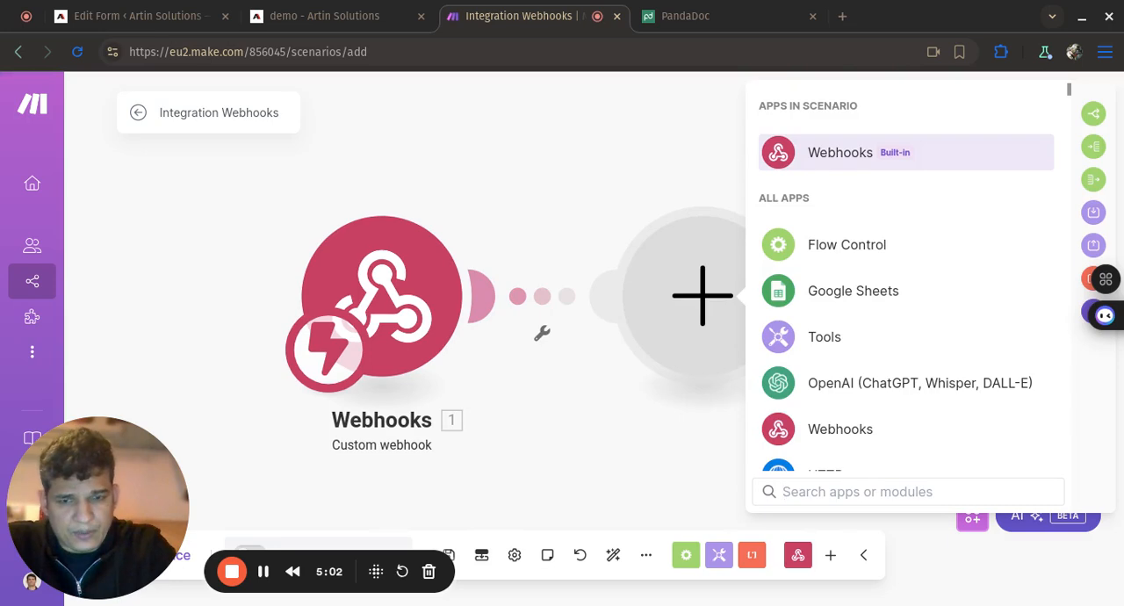
{"action": "type", "text": "docu"}
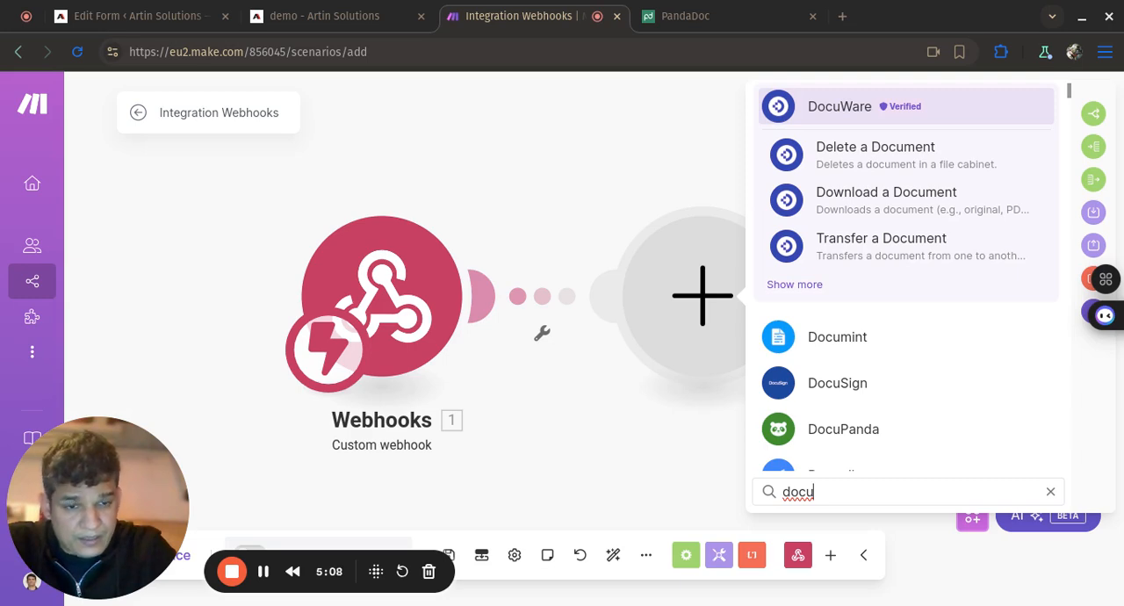
{"action": "key", "text": "BackSpace"}
{"action": "key", "text": "BackSpace"}
{"action": "key", "text": "BackSpace"}
{"action": "key", "text": "BackSpace"}
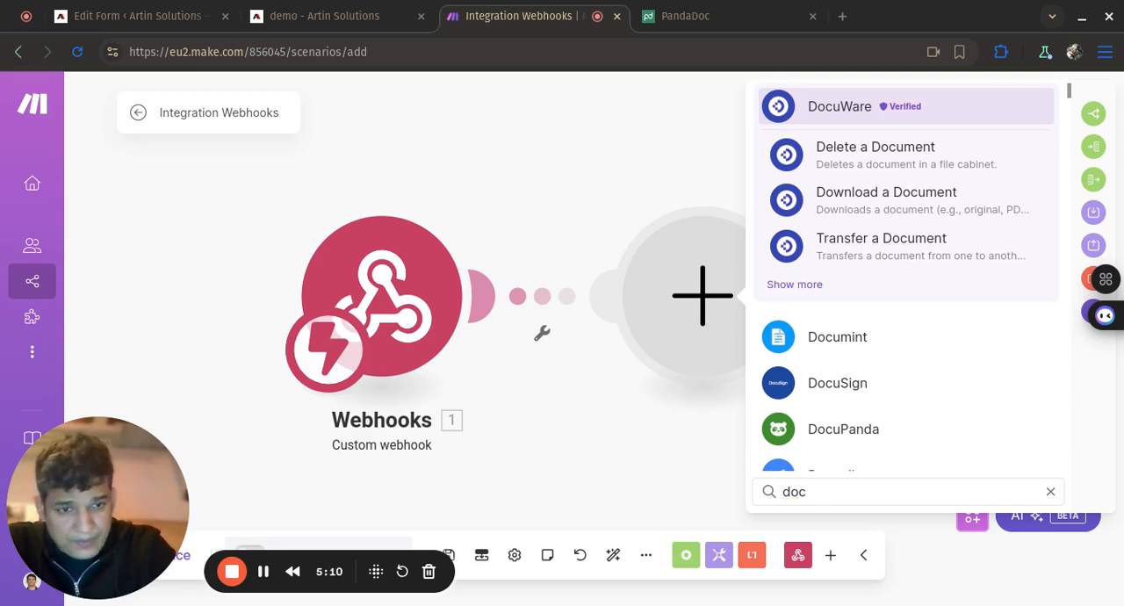
{"action": "type", "text": "p"}
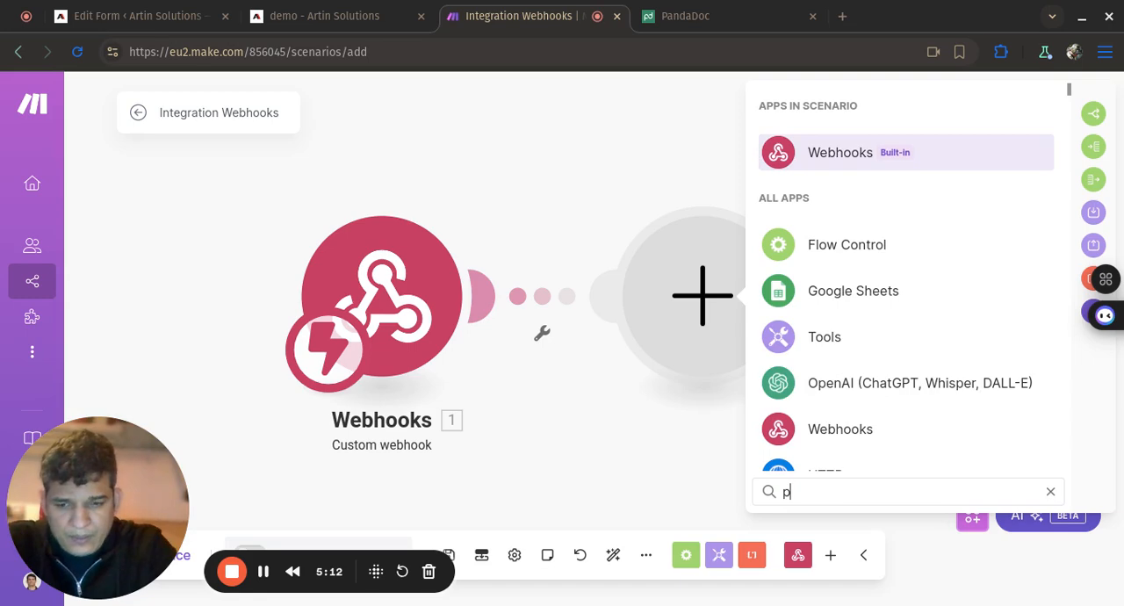
{"action": "type", "text": "anda"}
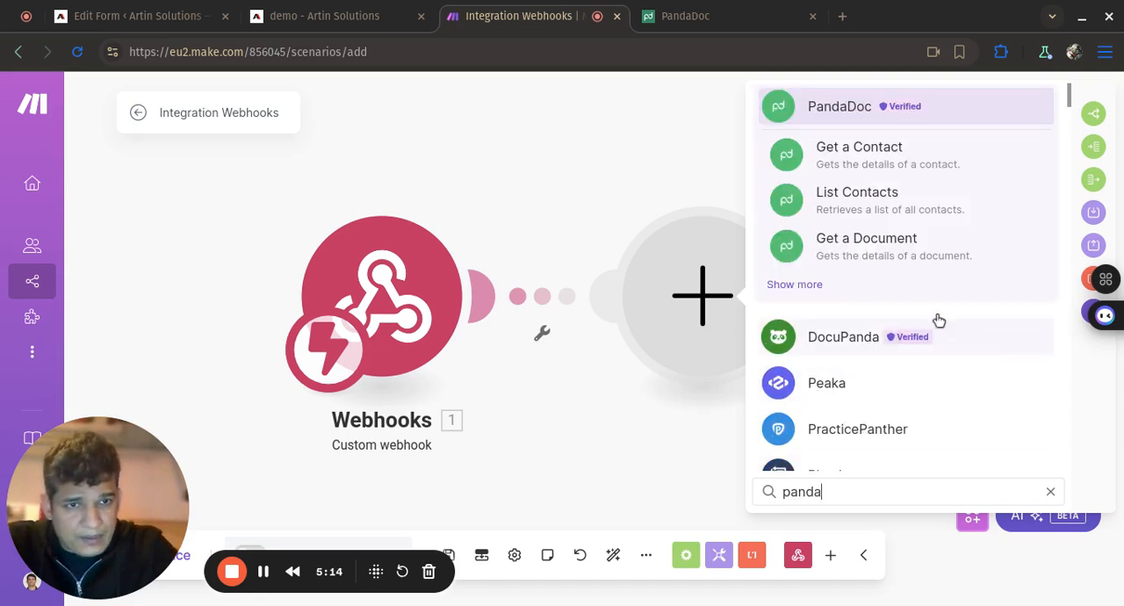
- Add PandaDoc's Create a Document module, and check the existing templates in PandaDoc before returning to the Make scenario
{"action": "left_click", "coordinate": [794, 284]}
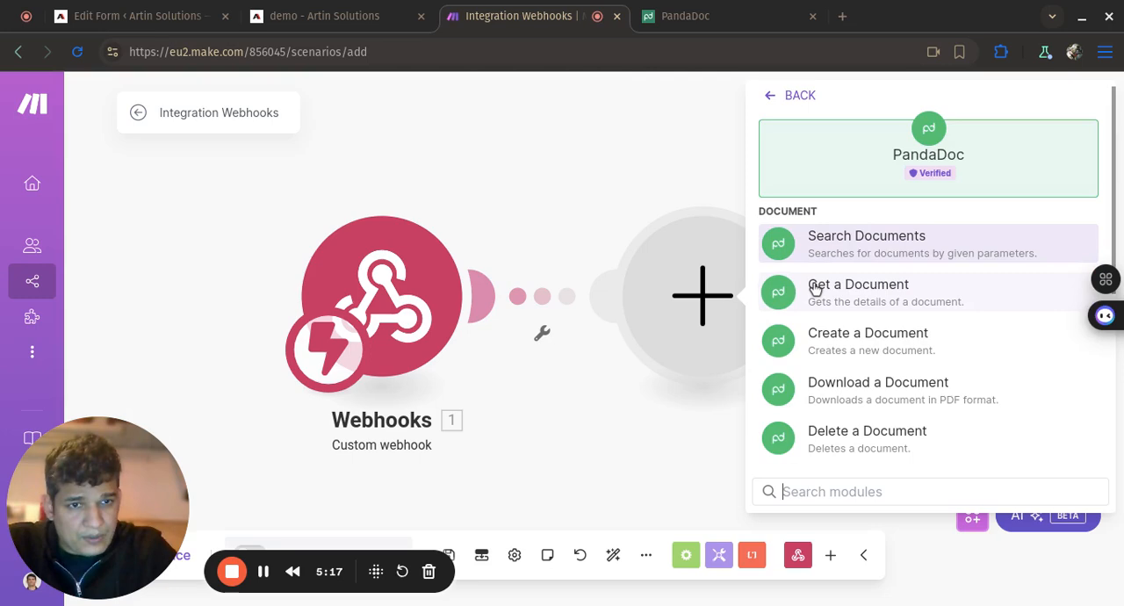
{"action": "left_click", "coordinate": [870, 340]}
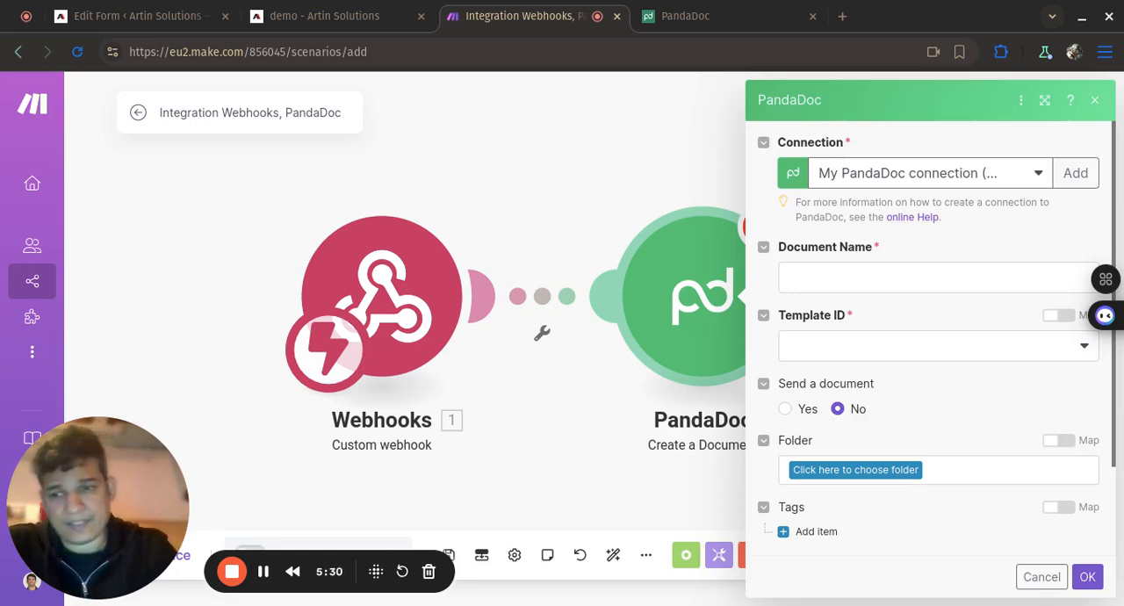
{"action": "left_click", "coordinate": [760, 18]}
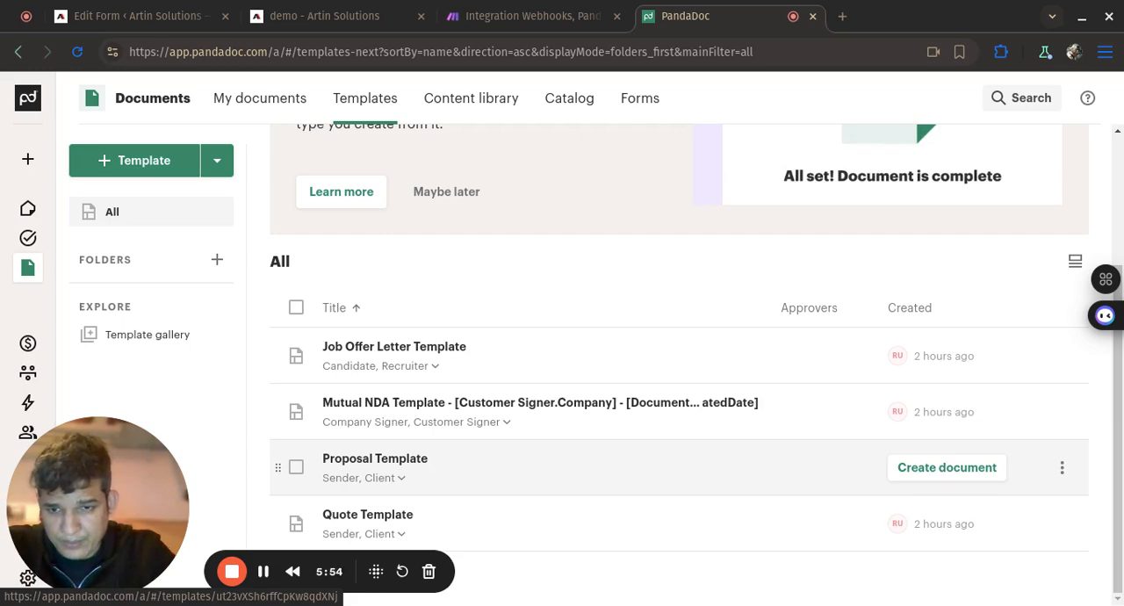
{"action": "left_click", "coordinate": [591, 27]}
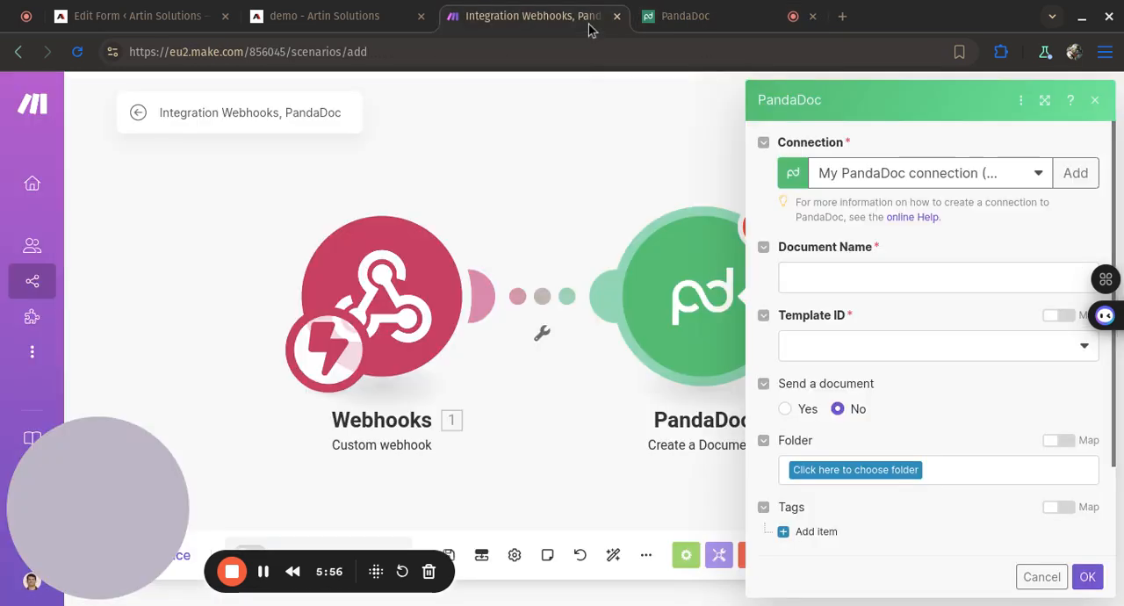
- Map the Document Name to name_1_first_name followed by name_1_last_name, and choose Proposal Template as the template
{"action": "left_click", "coordinate": [841, 279]}
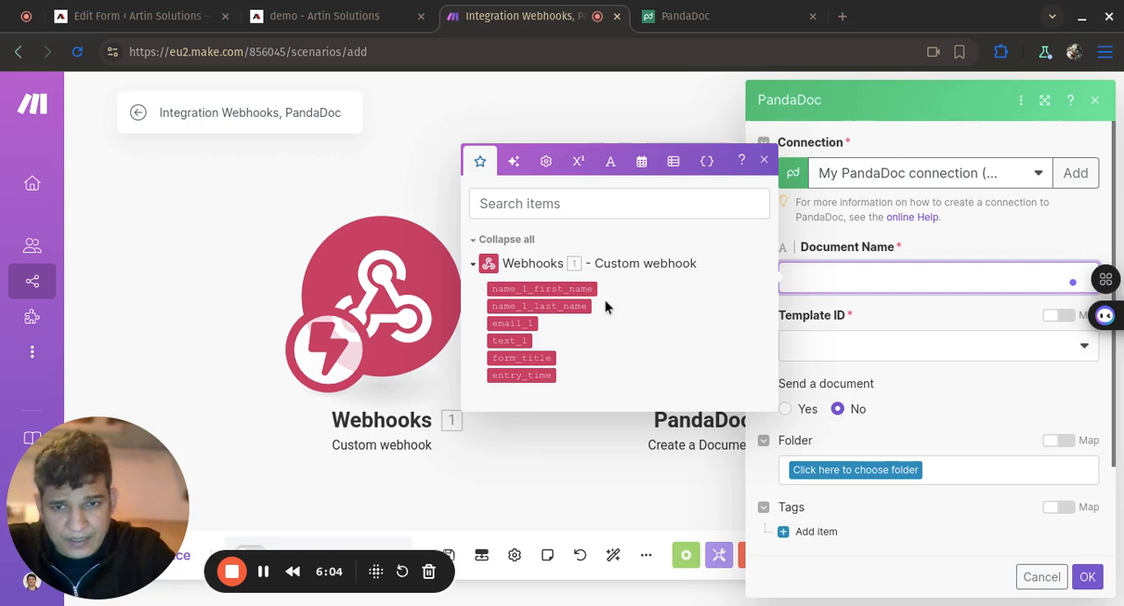
{"action": "left_click", "coordinate": [582, 290]}
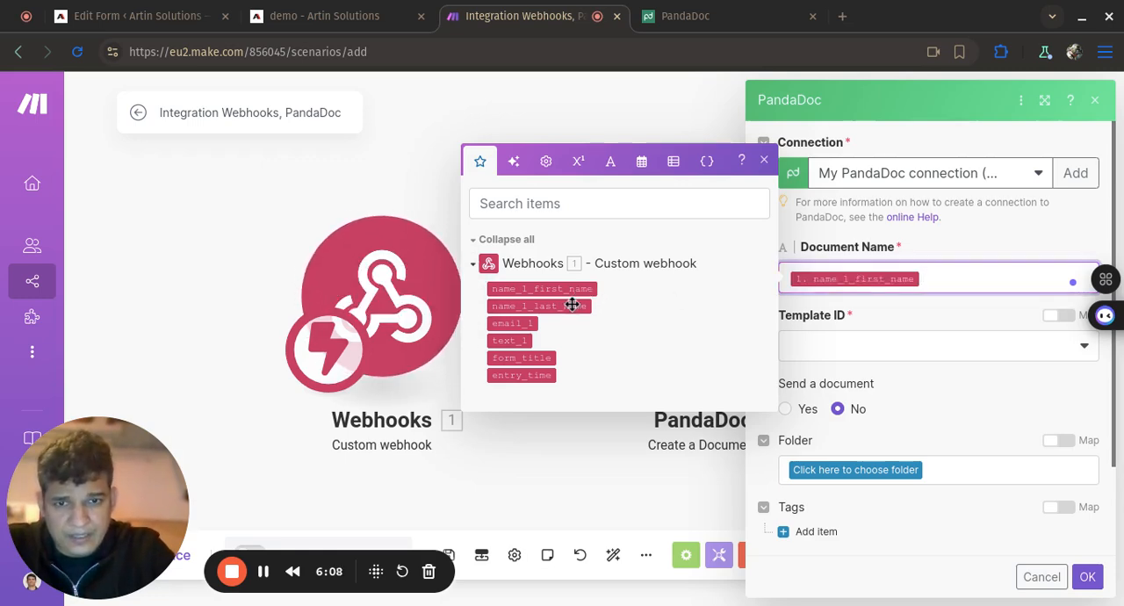
{"action": "left_click", "coordinate": [571, 304]}
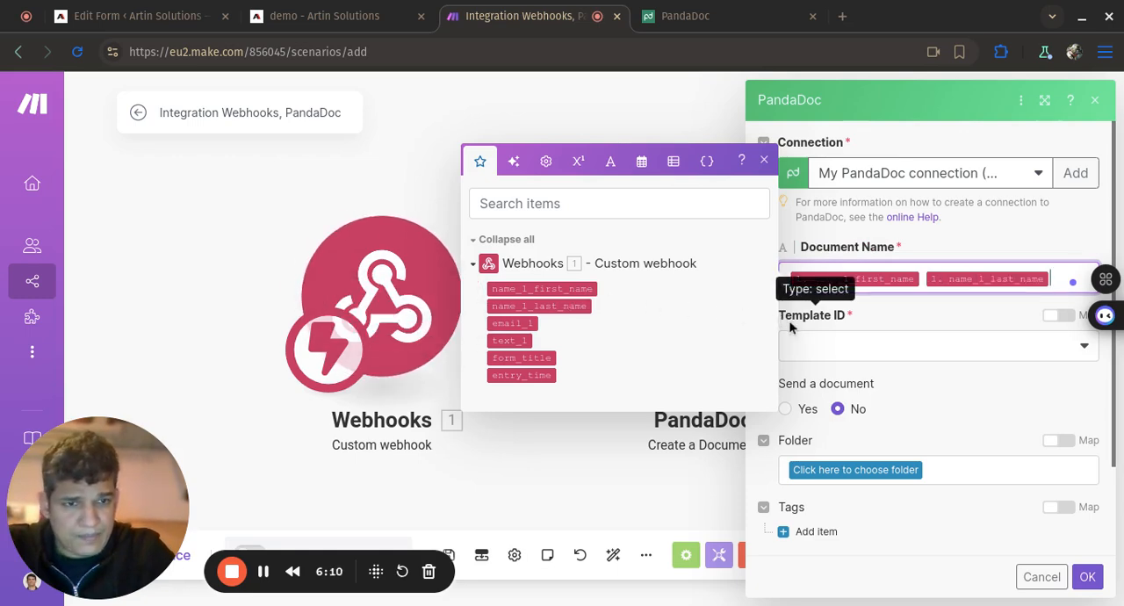
{"action": "left_click", "coordinate": [849, 351]}
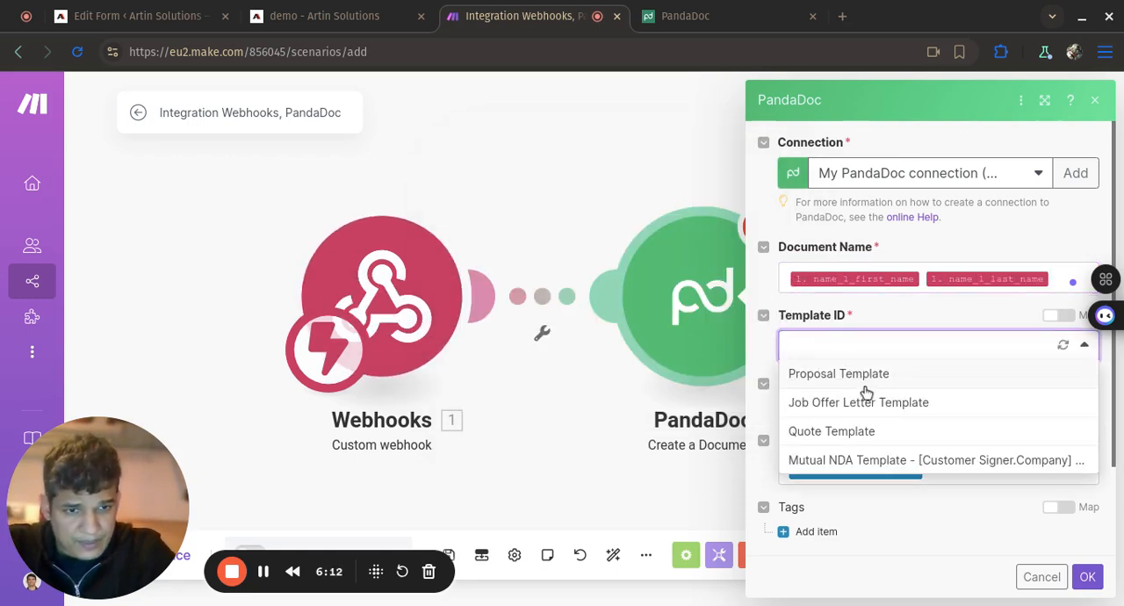
{"action": "left_click", "coordinate": [912, 375]}
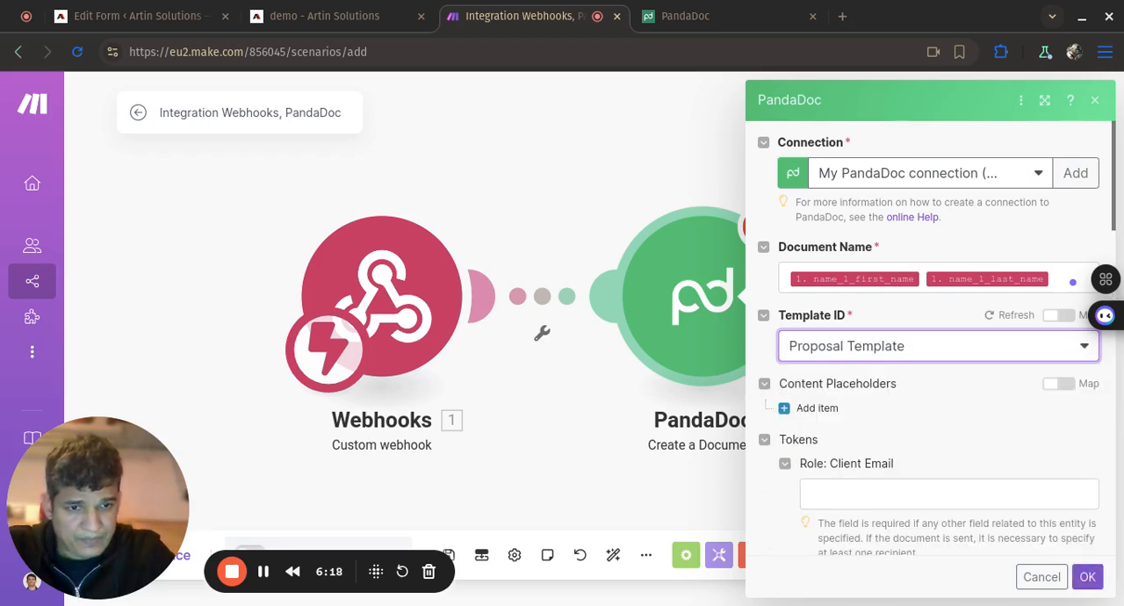
- Map the Client Email role to email_1 and enter the sender's e-mail address for the Sender Email role
{"action": "scroll", "coordinate": [911, 384], "scroll_direction": "down", "scroll_amount": 3}
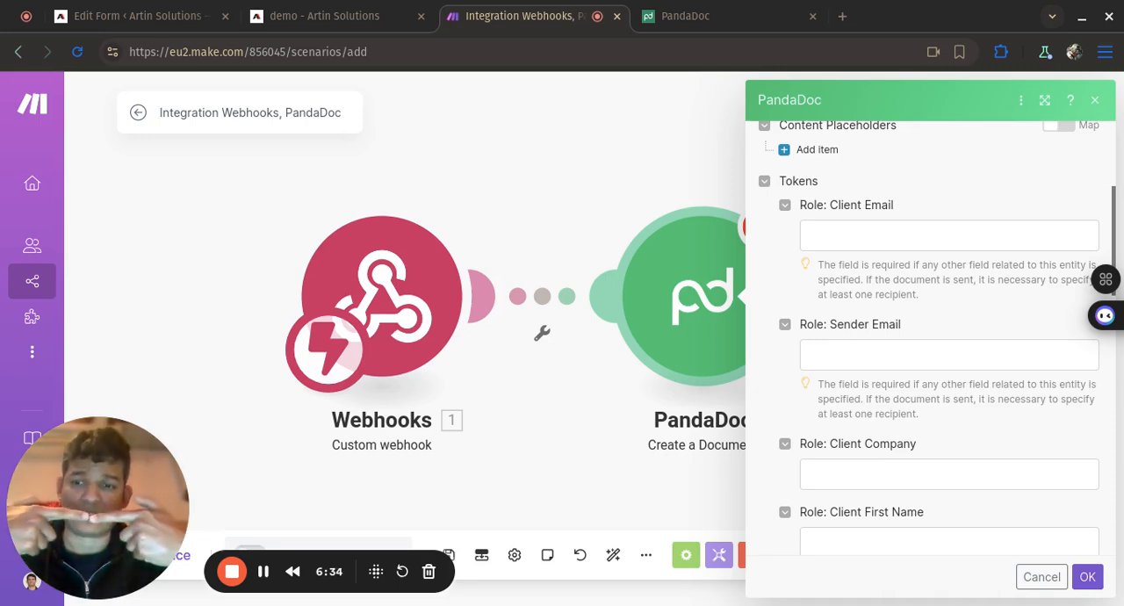
{"action": "left_click", "coordinate": [966, 233]}
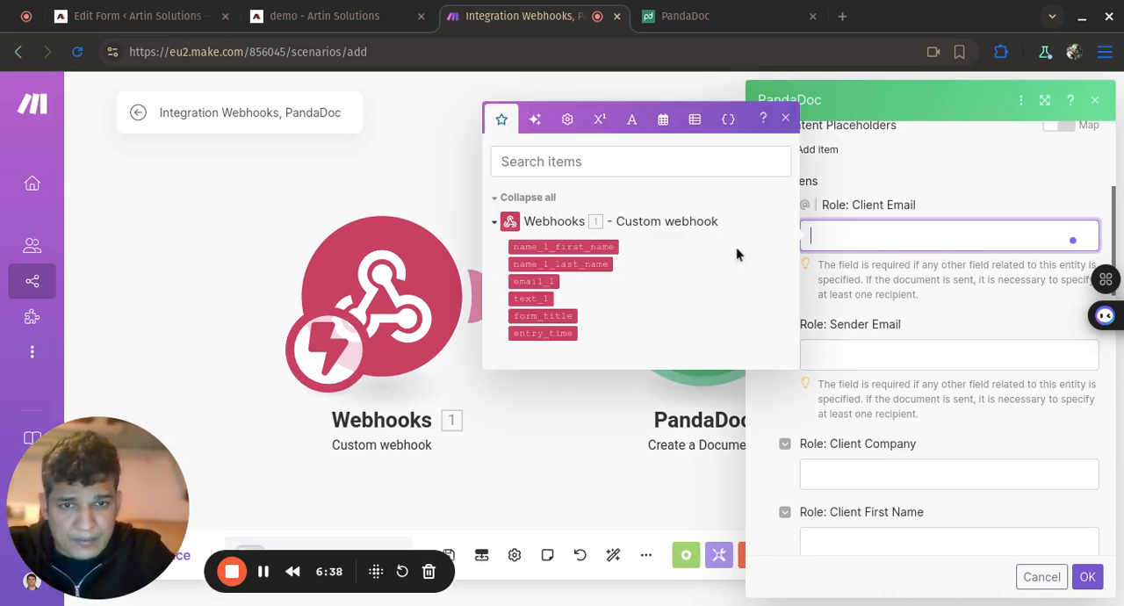
{"action": "left_click", "coordinate": [551, 282]}
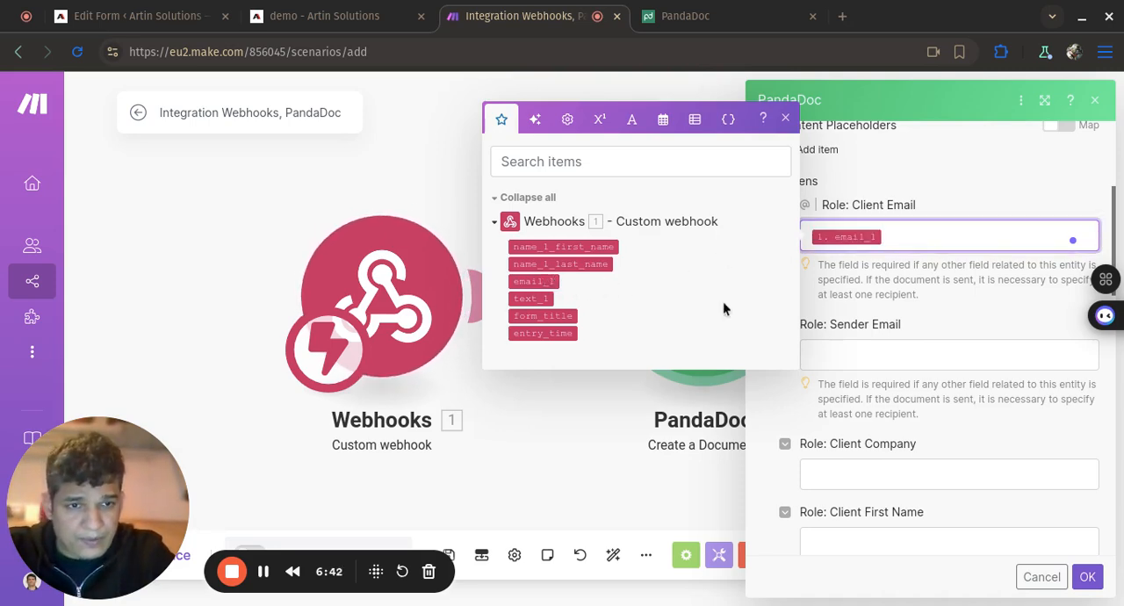
{"action": "left_click", "coordinate": [872, 365]}
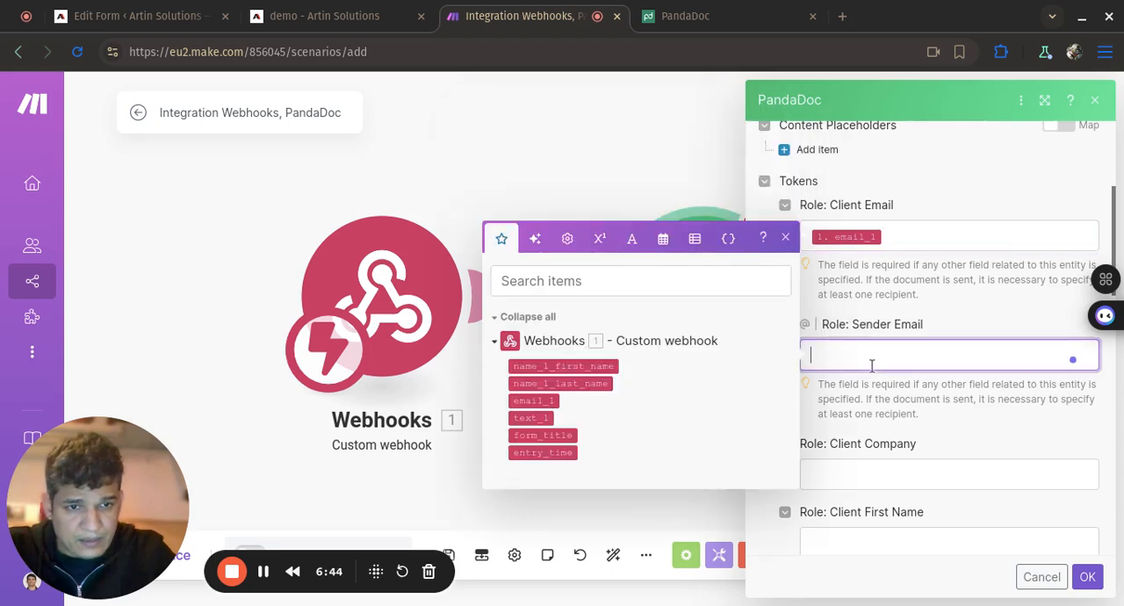
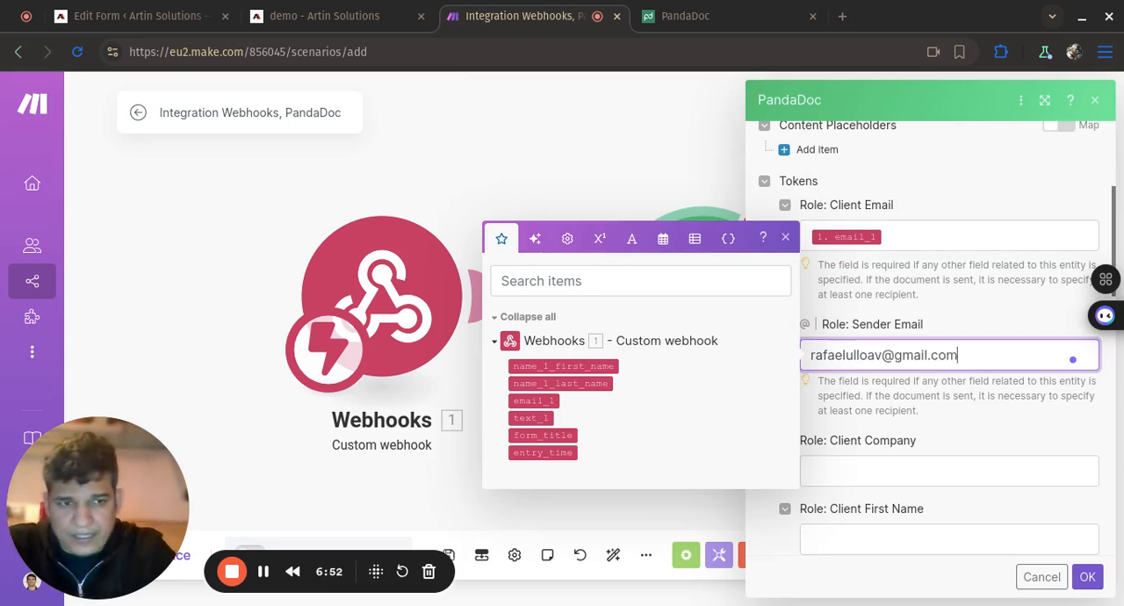
- Map the Client Company role to the webhook's text_1 value
{"action": "scroll", "coordinate": [949, 356], "scroll_direction": "down", "scroll_amount": 3}
{"action": "scroll", "coordinate": [949, 355], "scroll_direction": "up", "scroll_amount": 4}
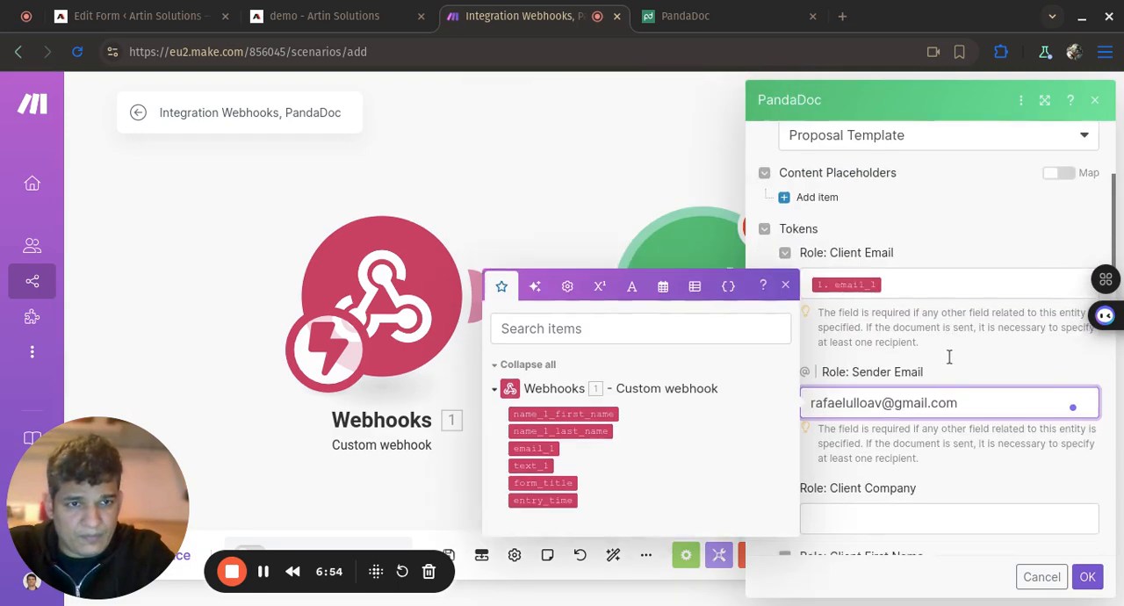
{"action": "scroll", "coordinate": [949, 356], "scroll_direction": "down", "scroll_amount": 2}
{"action": "left_click", "coordinate": [942, 388]}
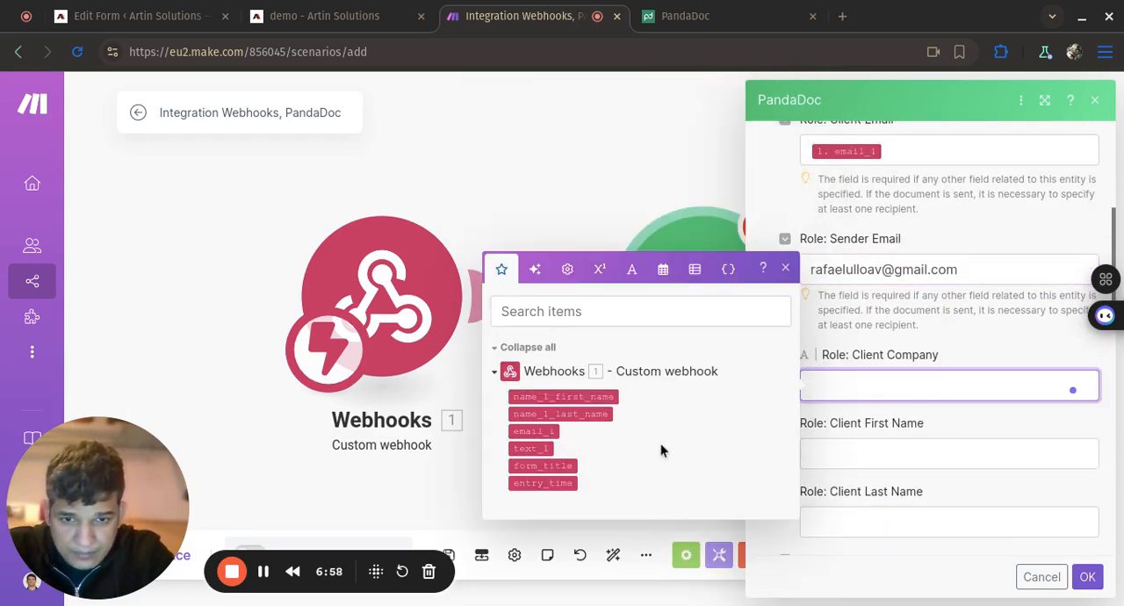
{"action": "left_click", "coordinate": [537, 448]}
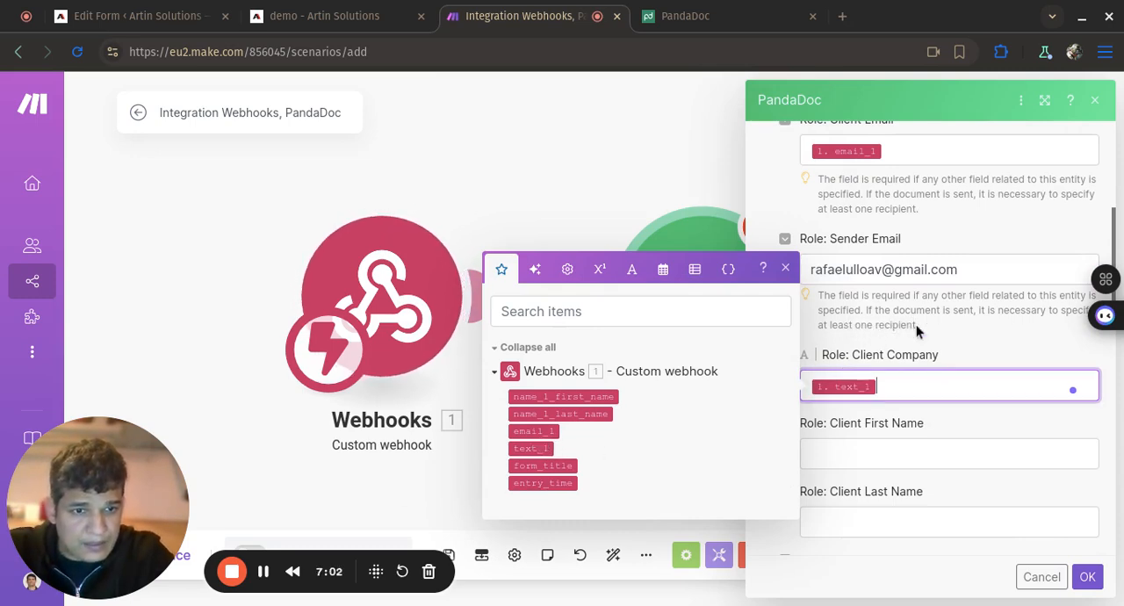
- Map the Client First Name role to name_1_first_name and the Client Last Name role to name_1_last_name
{"action": "scroll", "coordinate": [916, 325], "scroll_direction": "down", "scroll_amount": 1}
{"action": "scroll", "coordinate": [916, 325], "scroll_direction": "down", "scroll_amount": 1}
{"action": "left_click", "coordinate": [932, 366]}
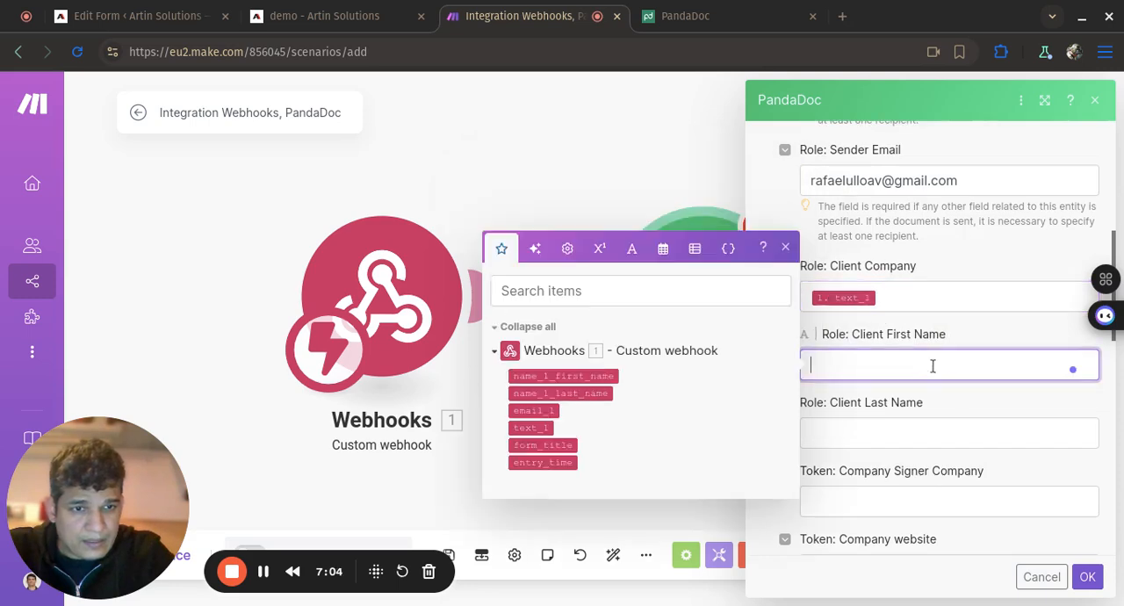
{"action": "left_click", "coordinate": [613, 376]}
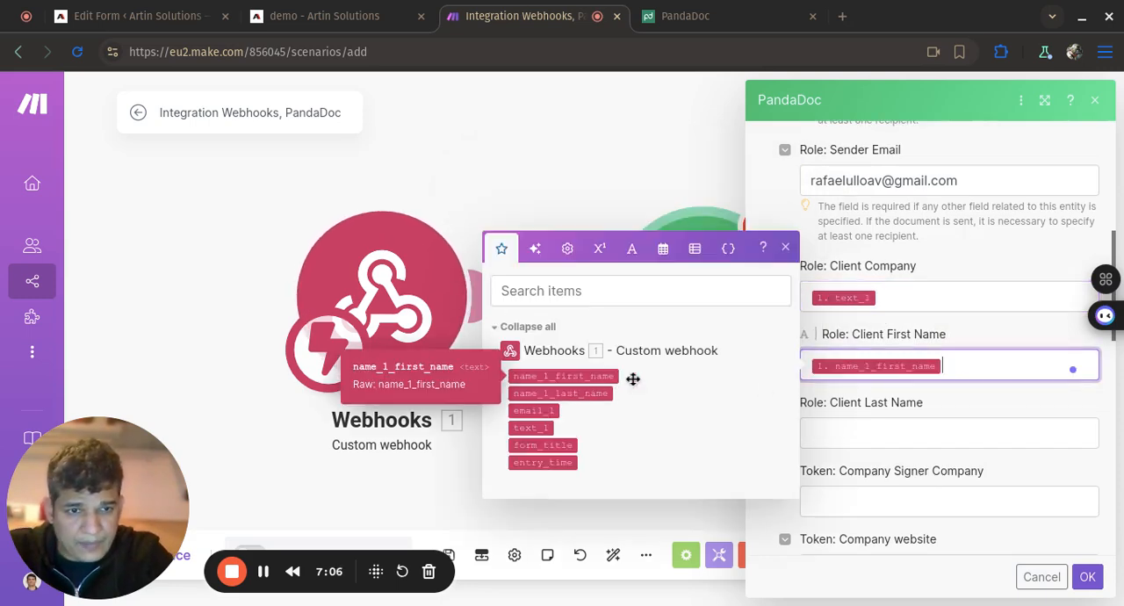
{"action": "left_click", "coordinate": [864, 431]}
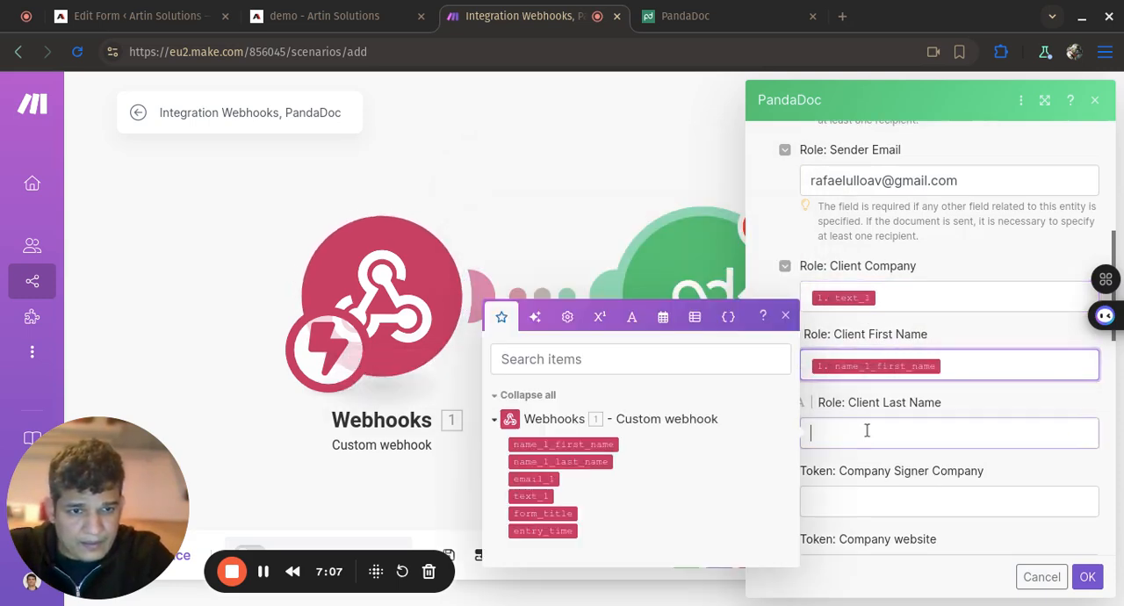
{"action": "left_click", "coordinate": [597, 462]}
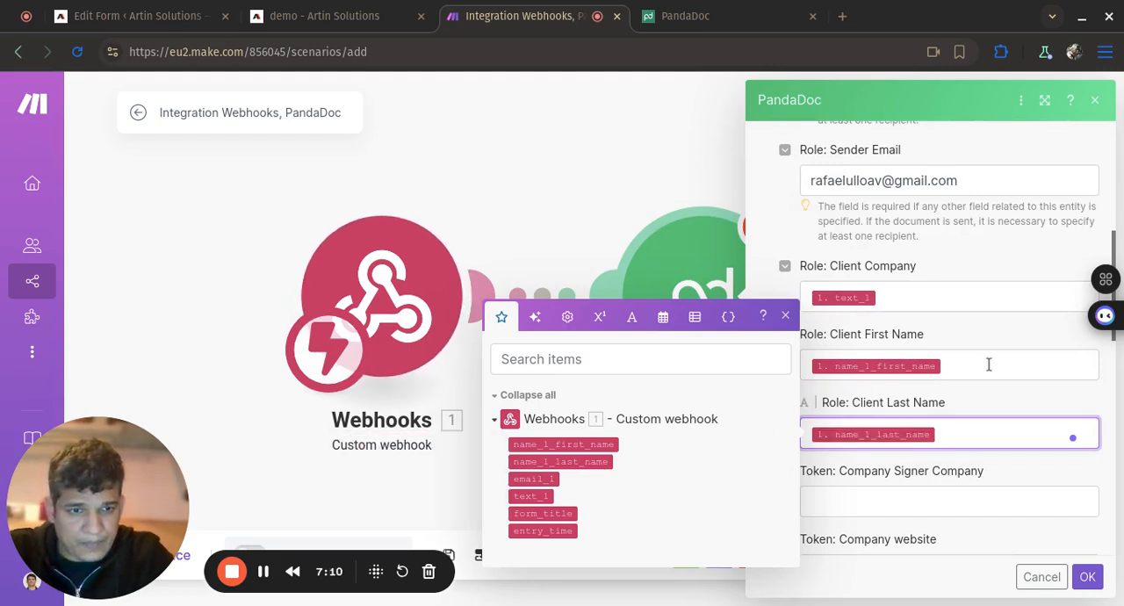
{"action": "scroll", "coordinate": [988, 362], "scroll_direction": "down", "scroll_amount": 3}
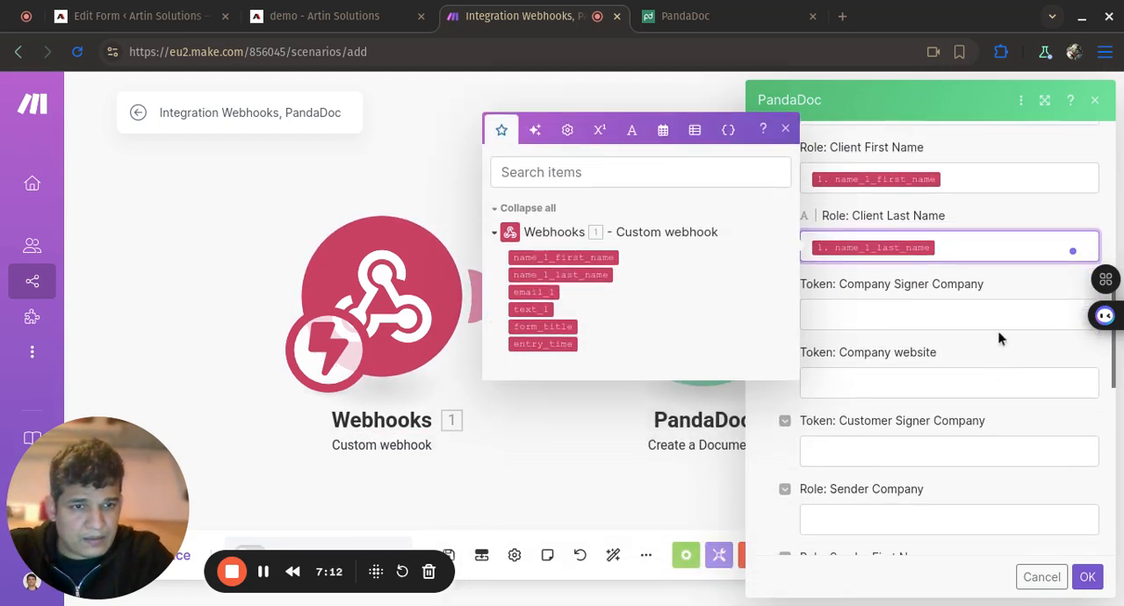
{"action": "left_click", "coordinate": [1006, 316]}
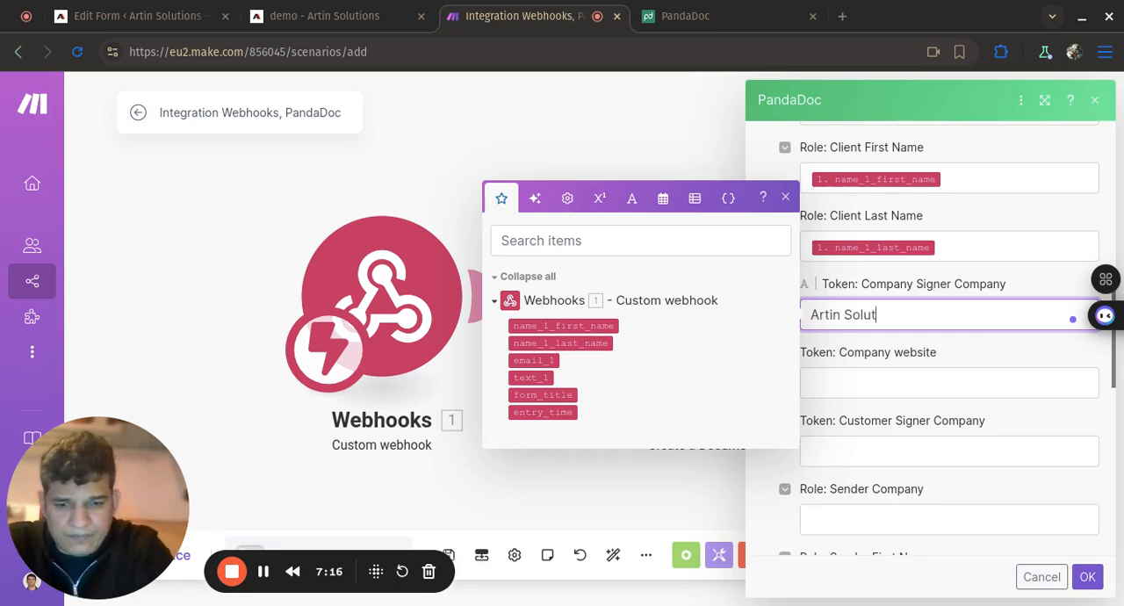
{"action": "left_click", "coordinate": [998, 386]}
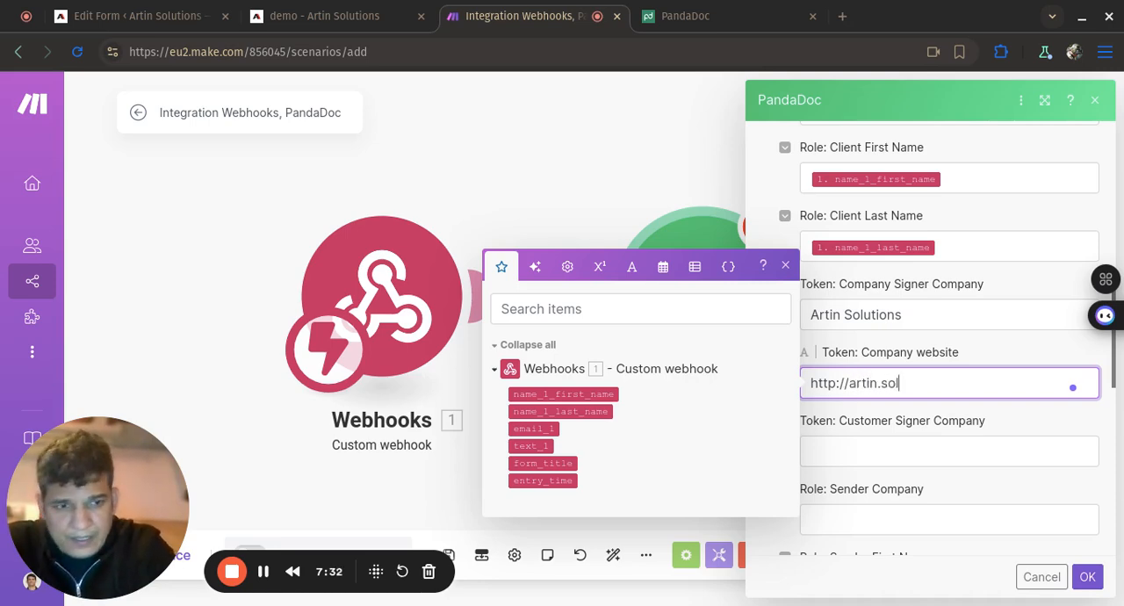
{"action": "type", "text": "tion"}
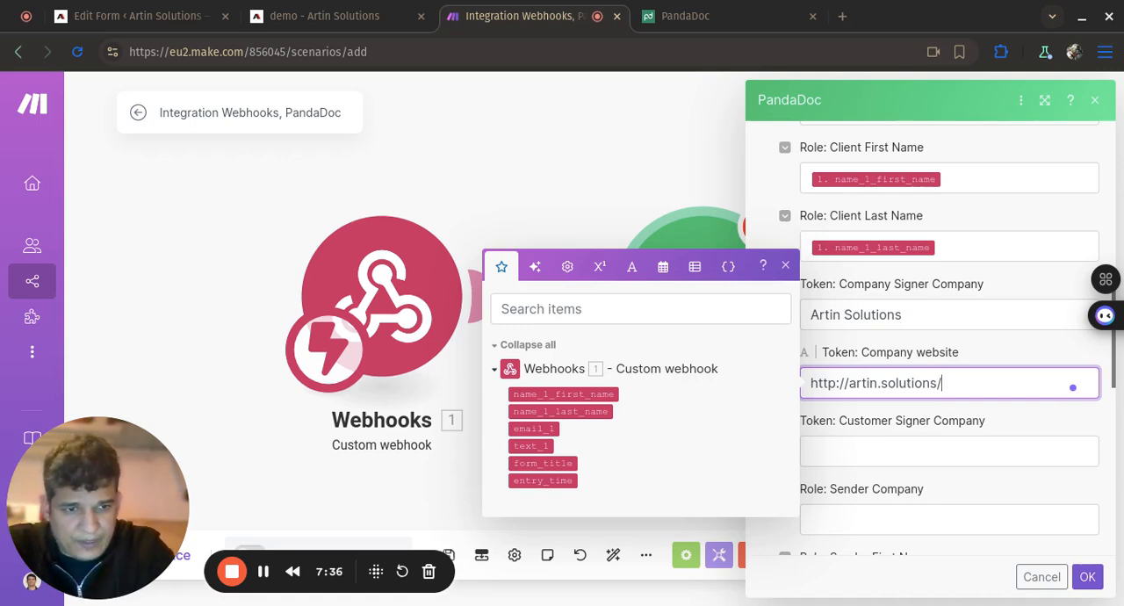
{"action": "type", "text": "s/"}
- Map the Customer Signer Company token to the webhook's text_1 value
{"action": "left_click", "coordinate": [966, 452]}
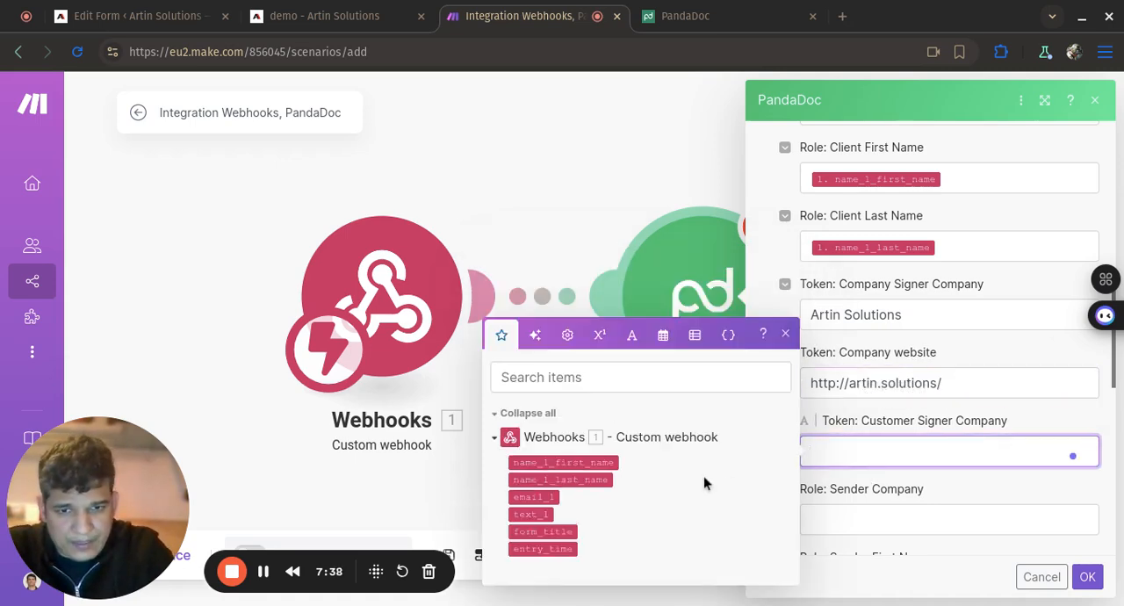
{"action": "left_click", "coordinate": [535, 513]}
{"action": "scroll", "coordinate": [940, 301], "scroll_direction": "down", "scroll_amount": 3}
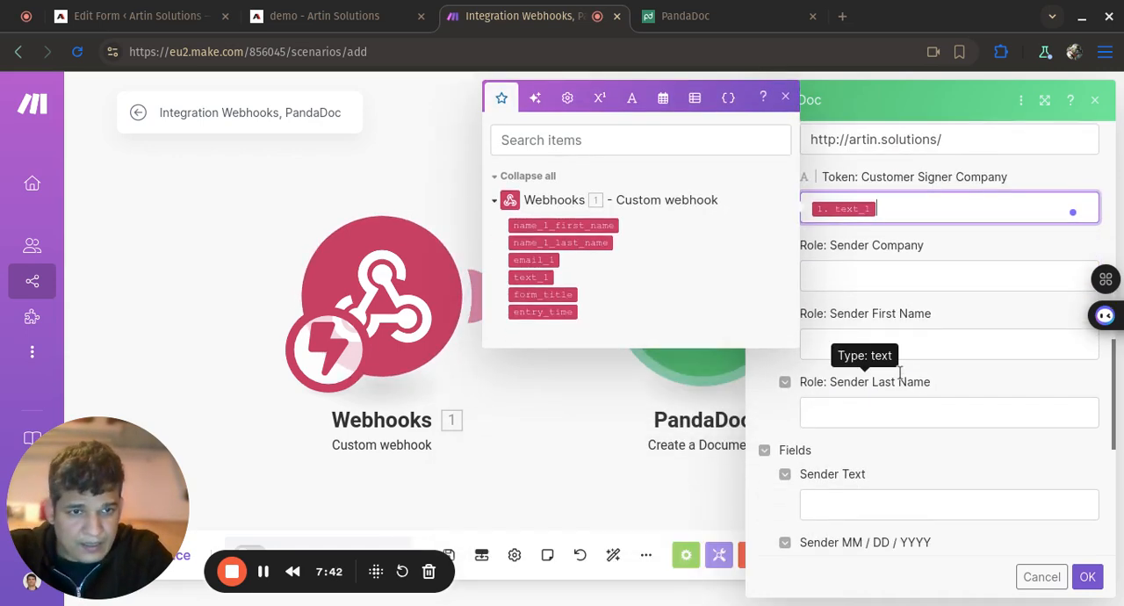
- Set the Sender Company role to "Artin Solutions" and enter the sender's first and last names in their role fields
{"action": "left_click", "coordinate": [970, 280]}
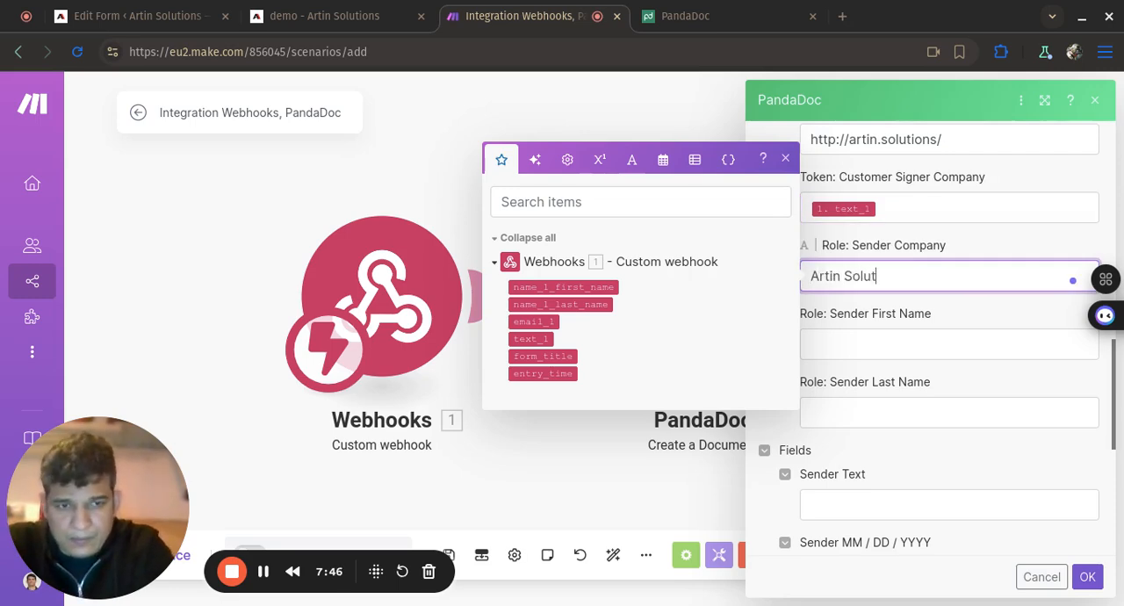
{"action": "left_click", "coordinate": [973, 348]}
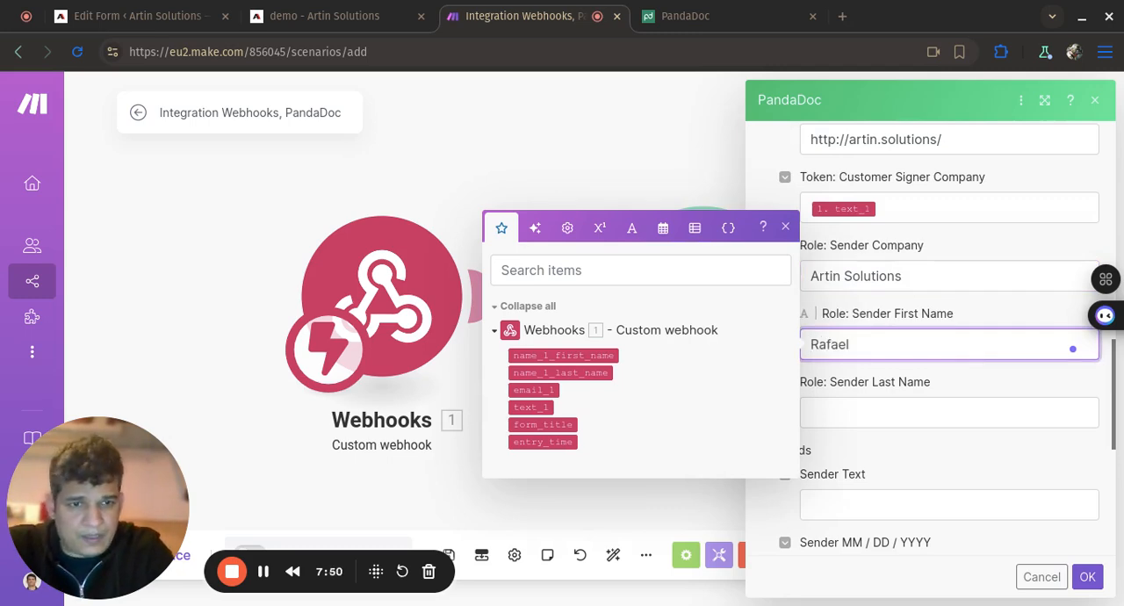
{"action": "left_click", "coordinate": [945, 419]}
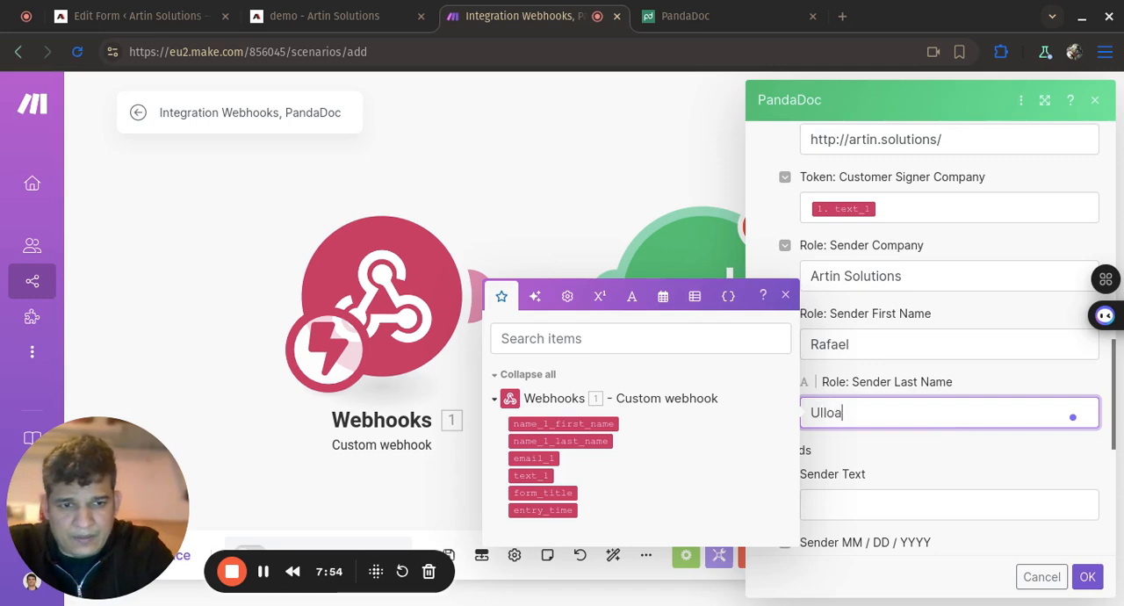
- Set Sender Text to "this is a test" and the Sender date of signature to the now variable, and save the PandaDoc module
{"action": "scroll", "coordinate": [1003, 341], "scroll_direction": "down", "scroll_amount": 3}
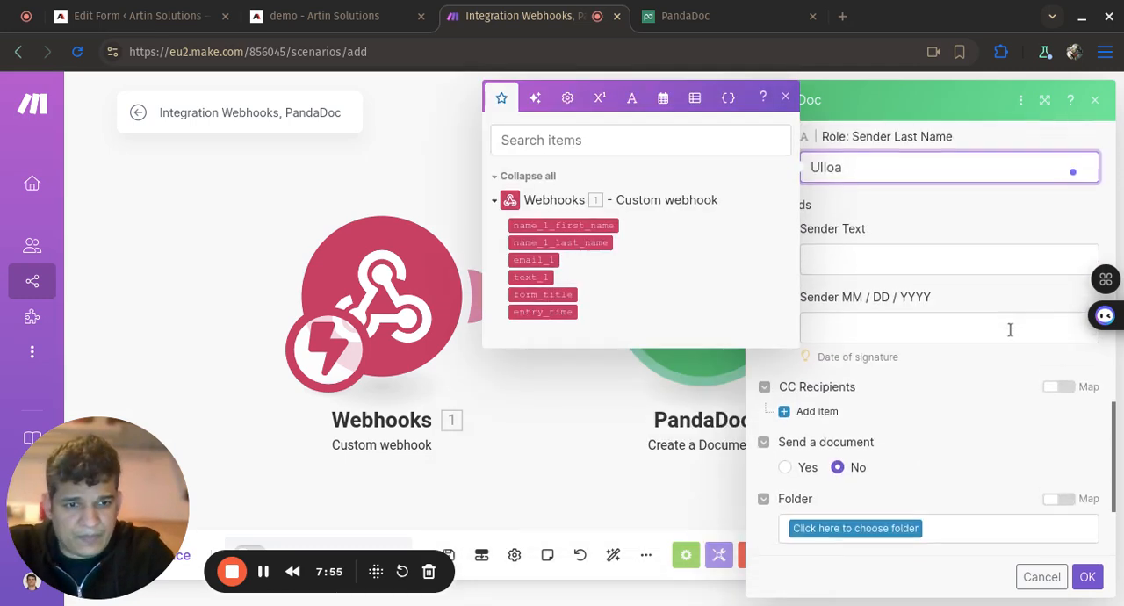
{"action": "left_click", "coordinate": [950, 240]}
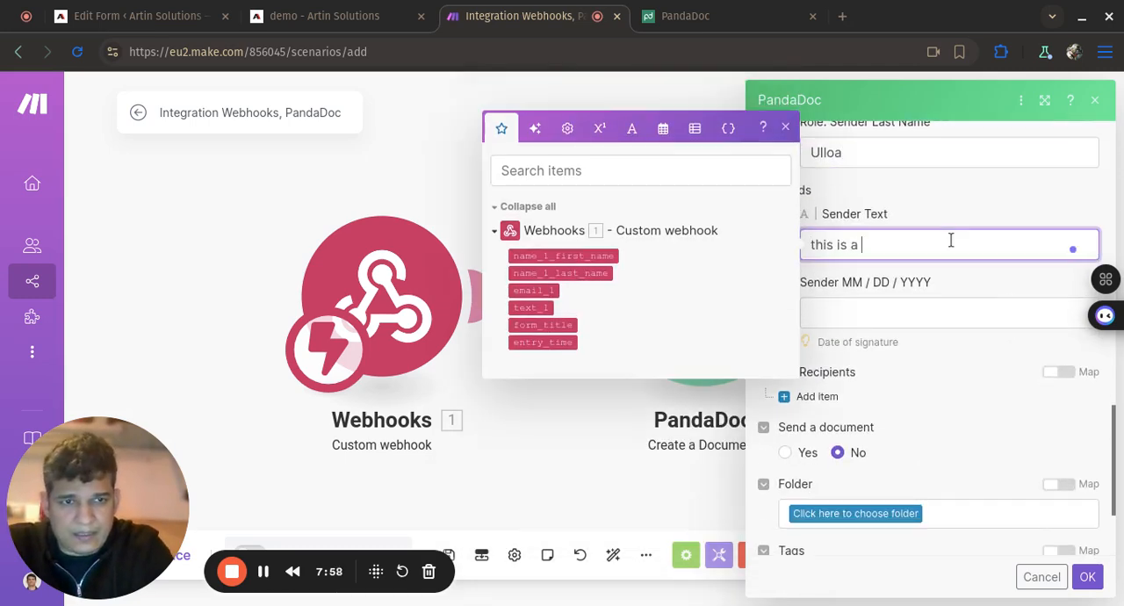
{"action": "left_click", "coordinate": [929, 315]}
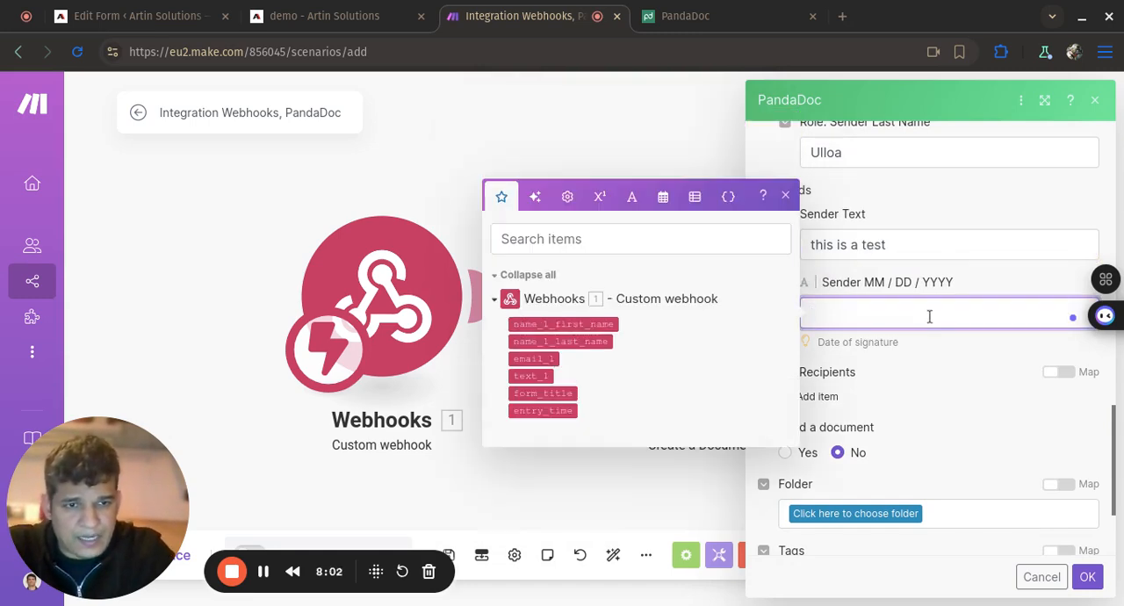
{"action": "left_click", "coordinate": [663, 198]}
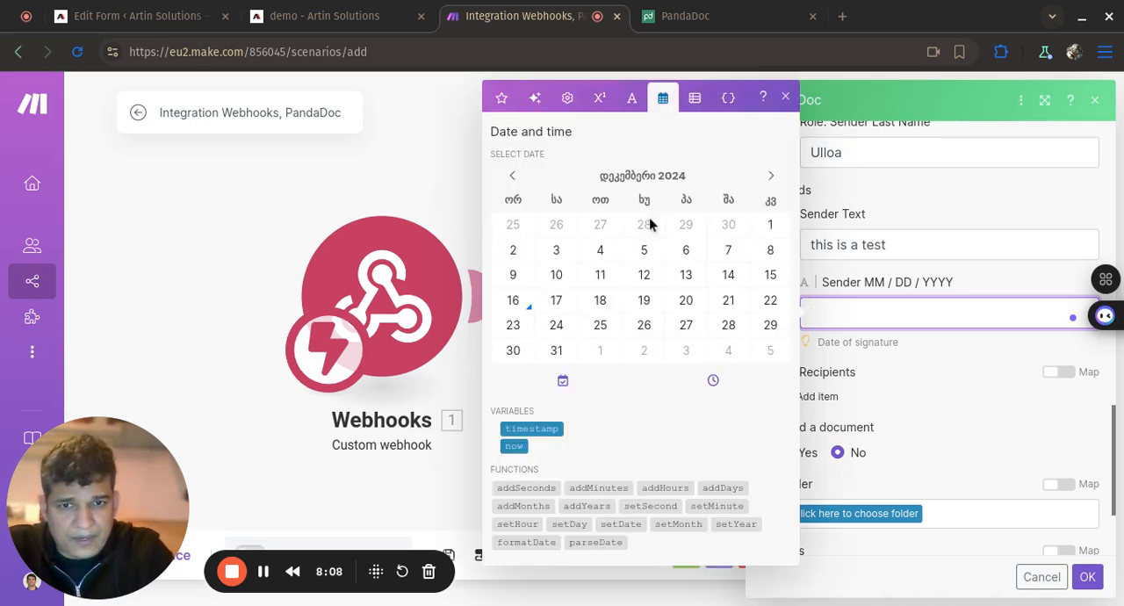
{"action": "left_click", "coordinate": [515, 447]}
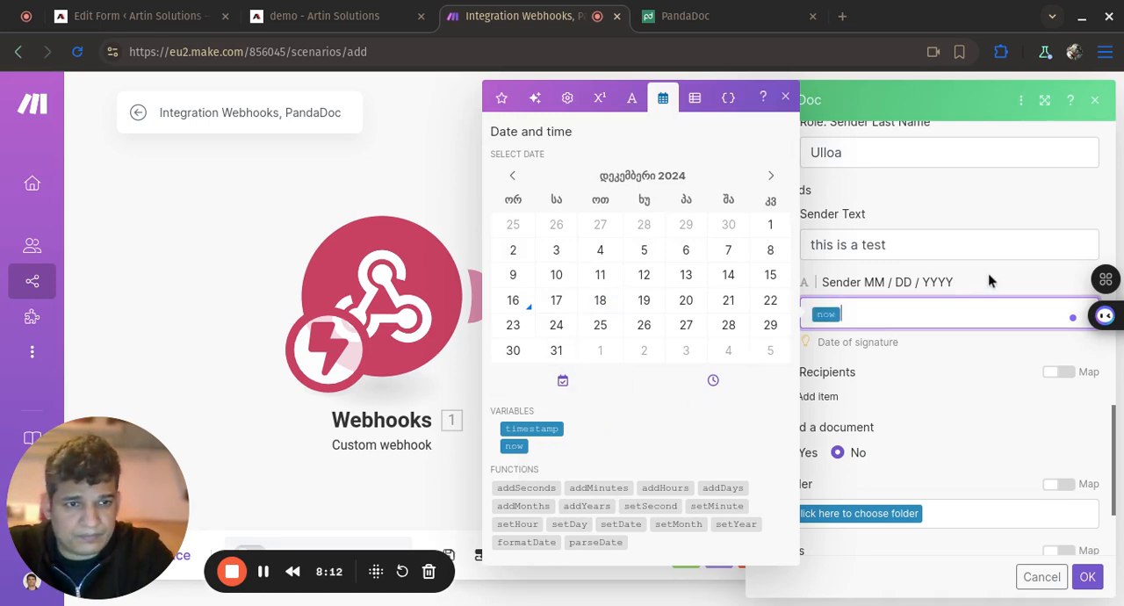
{"action": "left_click", "coordinate": [989, 280]}
{"action": "scroll", "coordinate": [951, 348], "scroll_direction": "down", "scroll_amount": 2}
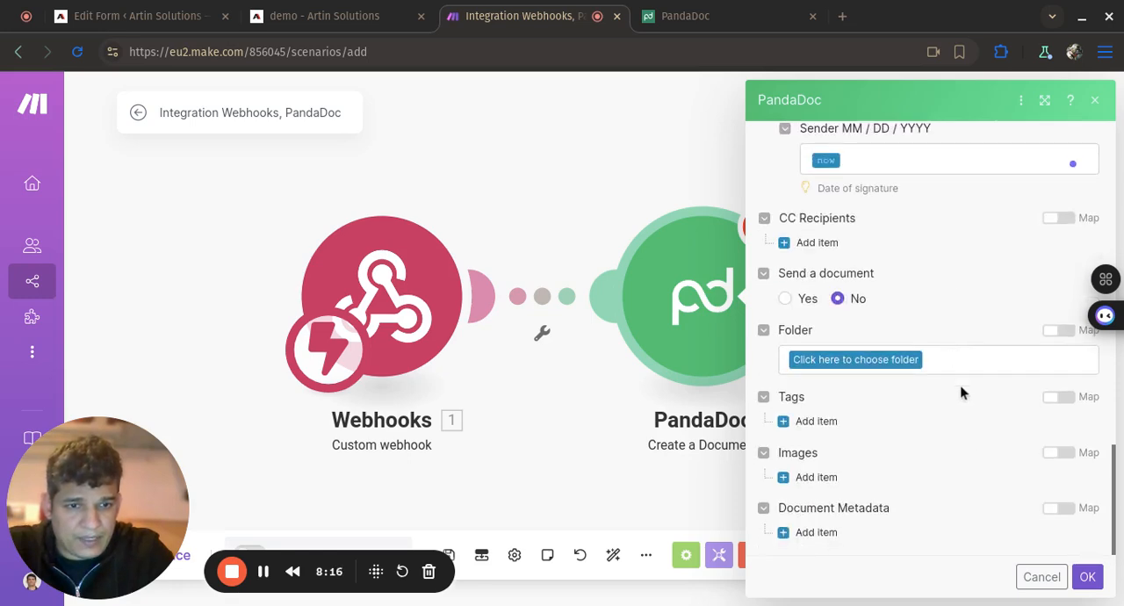
{"action": "left_click", "coordinate": [1087, 577]}
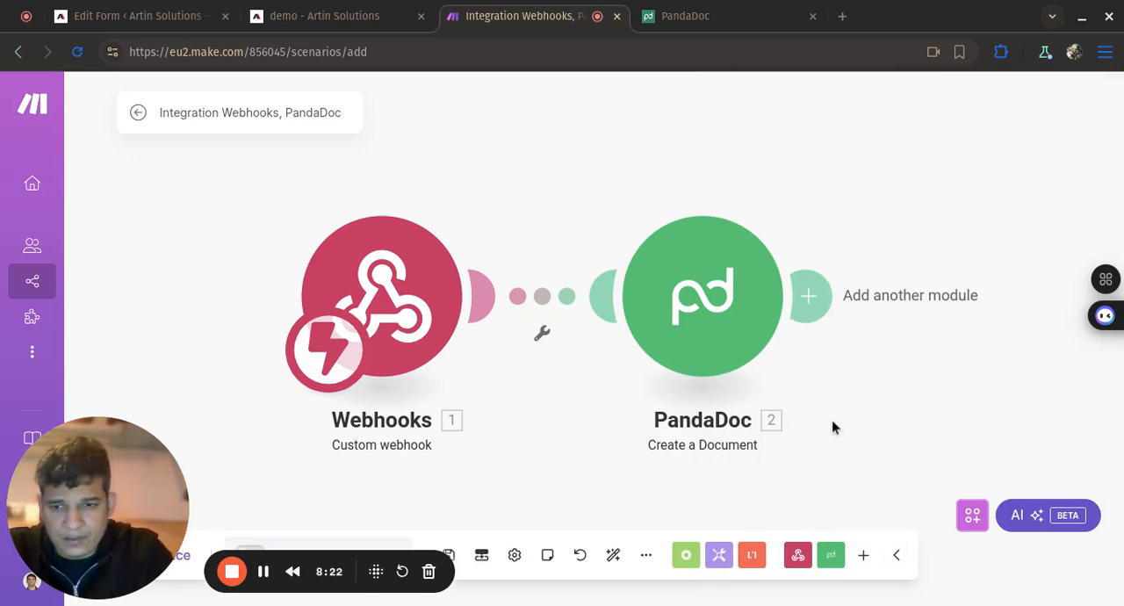
{"action": "scroll", "coordinate": [831, 419], "scroll_direction": "down", "scroll_amount": 2}
{"action": "scroll", "coordinate": [831, 420], "scroll_direction": "up", "scroll_amount": 2}
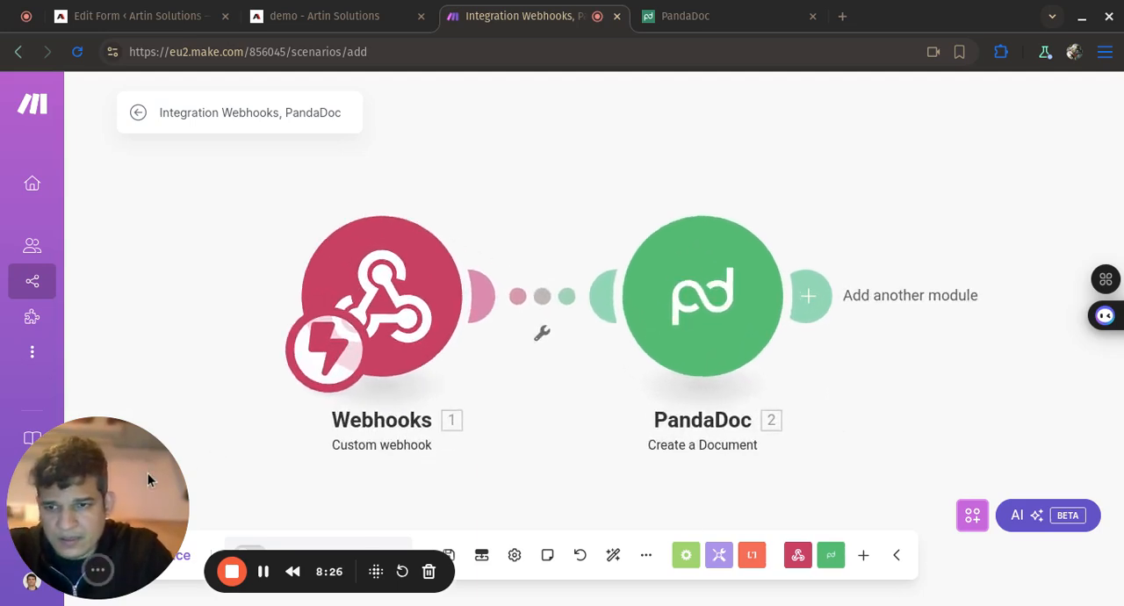
{"action": "left_click_drag", "start_coordinate": [147, 478], "coordinate": [247, 379]}
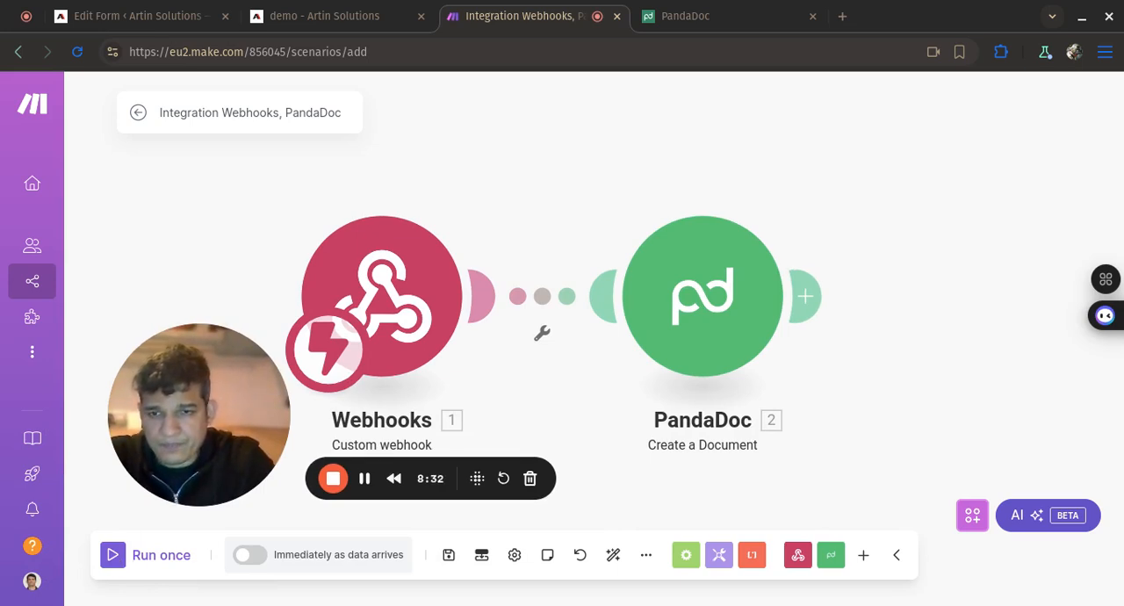
- Switch to the WordPress form editor, update the Contact Form, and reload the demo page that contains it
{"action": "left_click", "coordinate": [172, 26]}
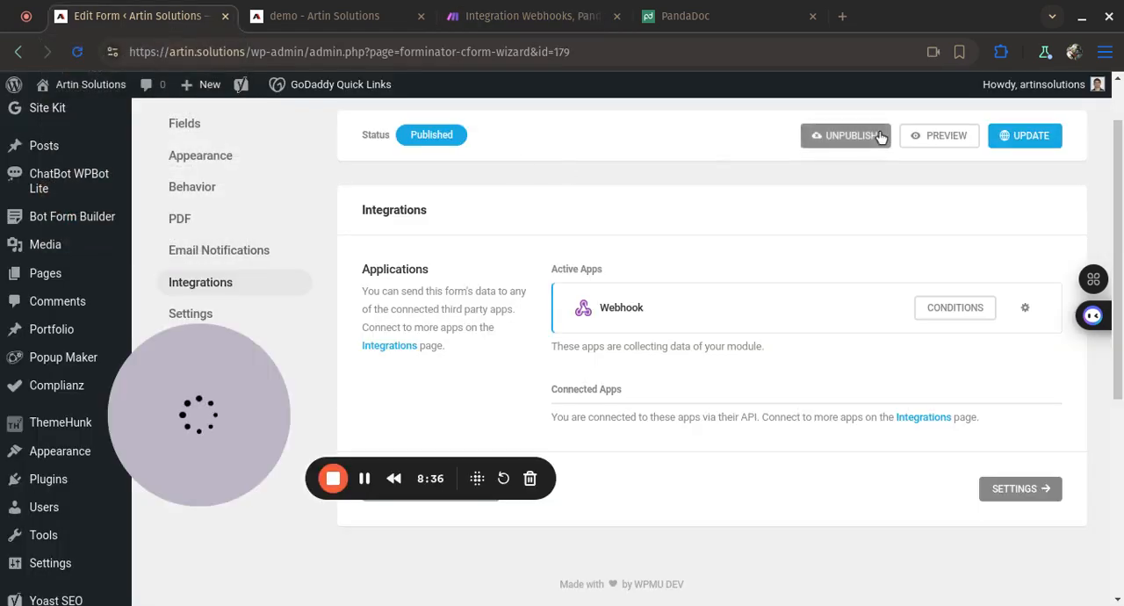
{"action": "left_click", "coordinate": [1028, 136]}
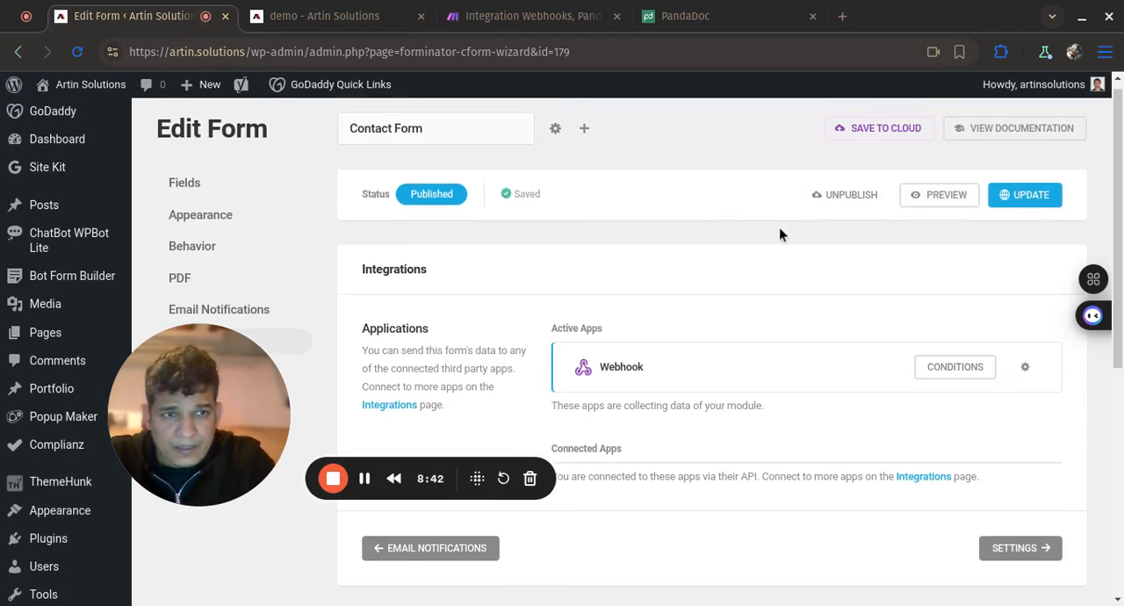
{"action": "left_click", "coordinate": [329, 24]}
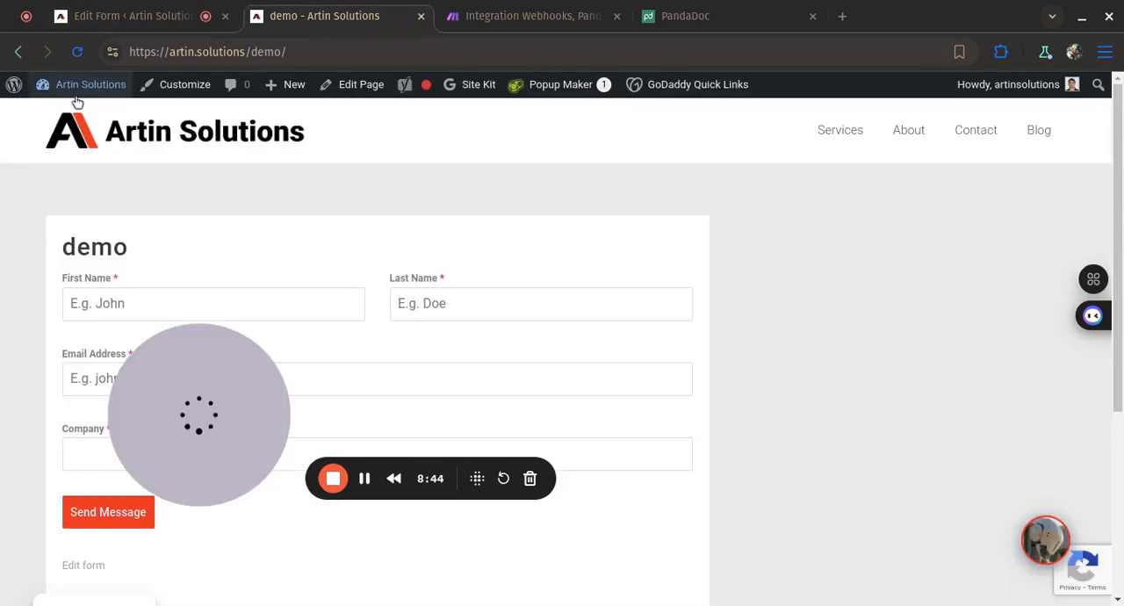
{"action": "left_click", "coordinate": [81, 51]}
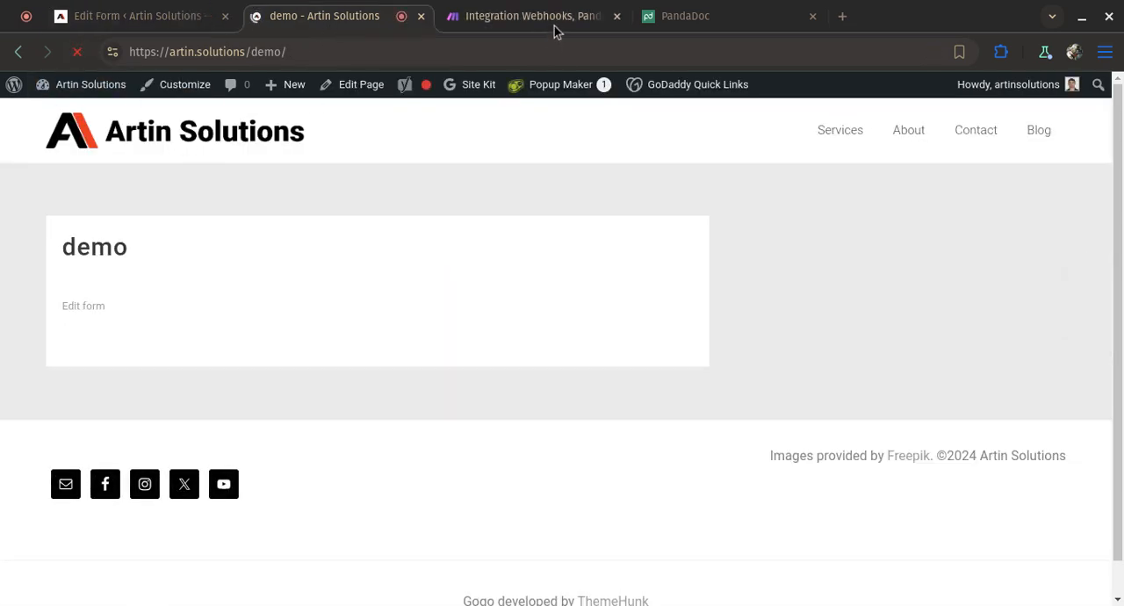
- Switch to the Make scenario and run it once to listen for webhook data
{"action": "left_click", "coordinate": [554, 24]}
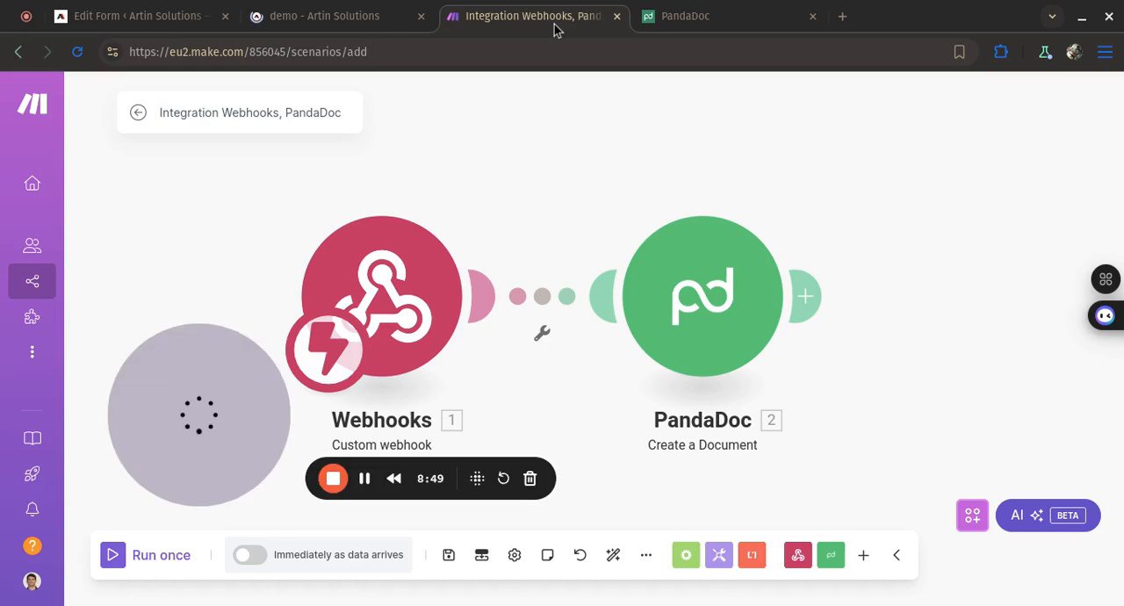
{"action": "left_click", "coordinate": [116, 555]}
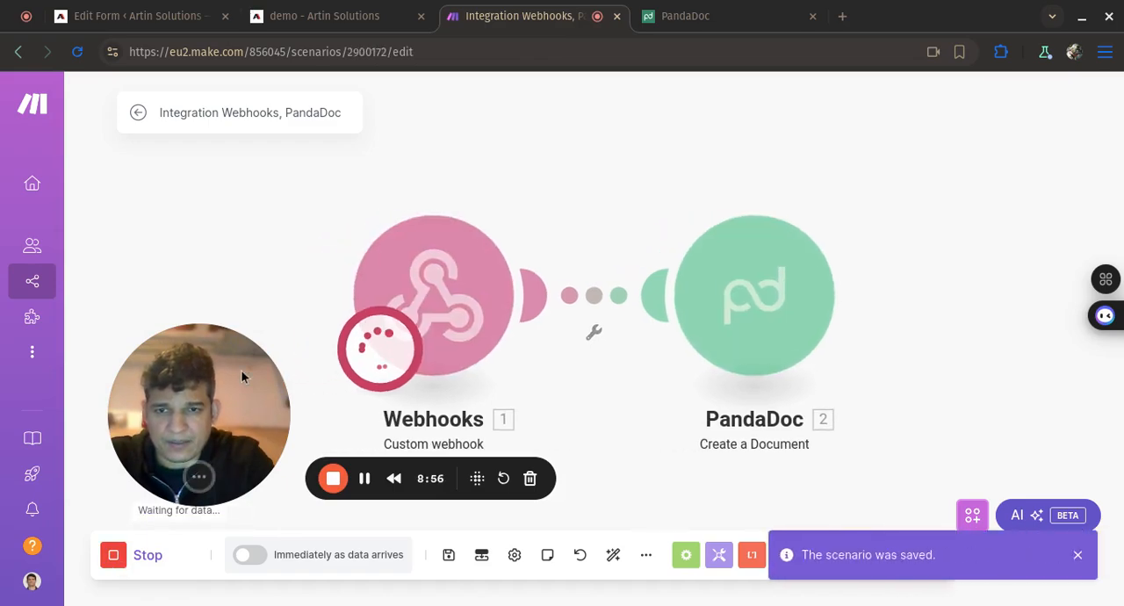
- On the demo page, fill in the contact's first name, last name and email address
{"action": "left_click", "coordinate": [364, 15]}
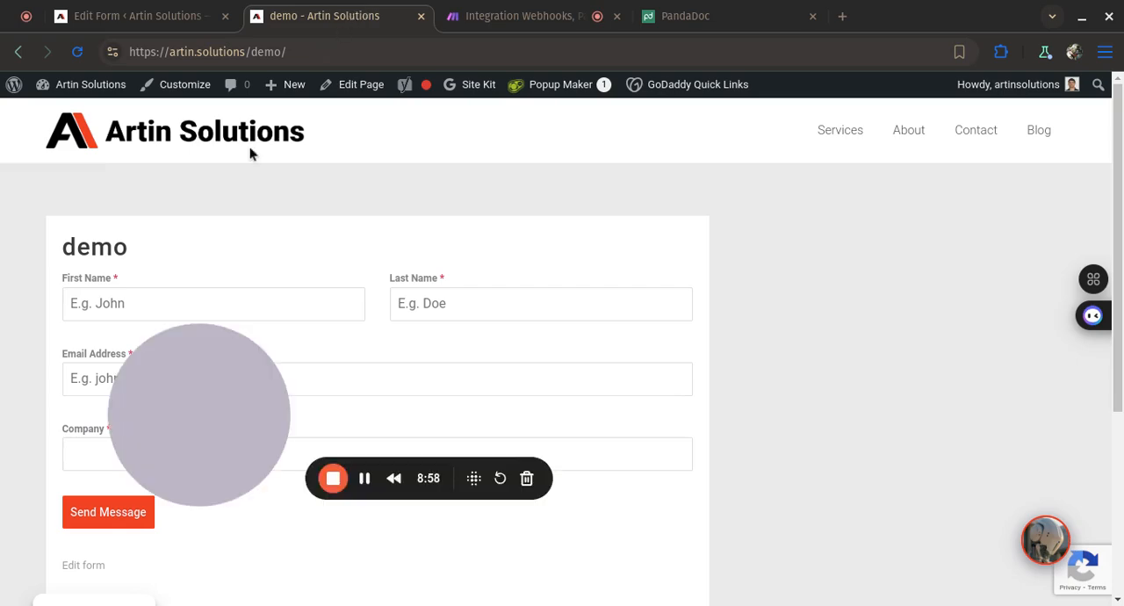
{"action": "left_click", "coordinate": [151, 304]}
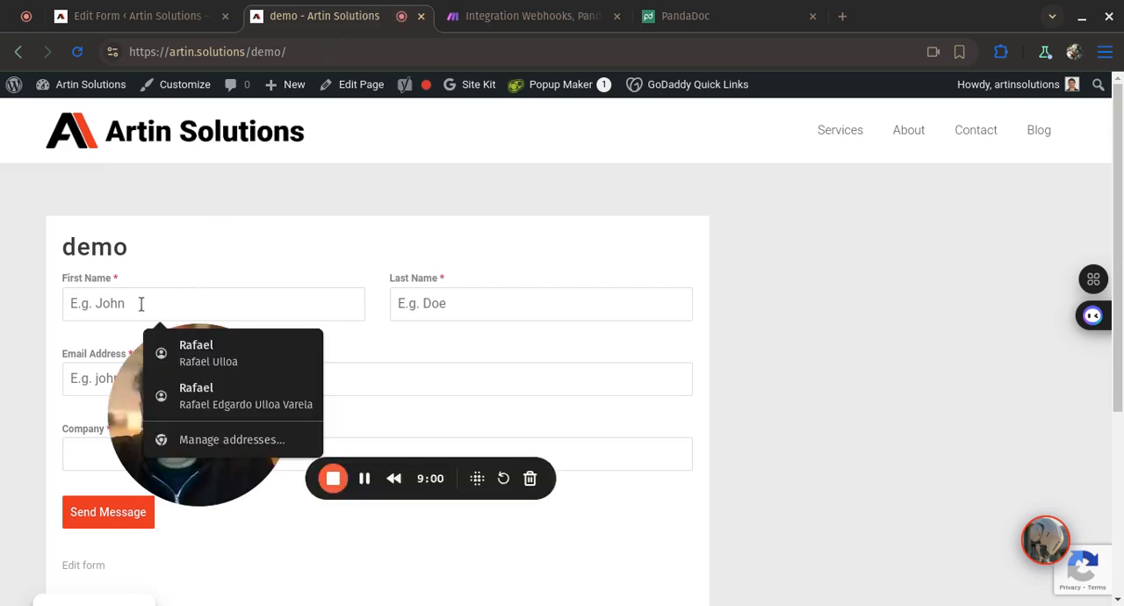
{"action": "left_click", "coordinate": [188, 337]}
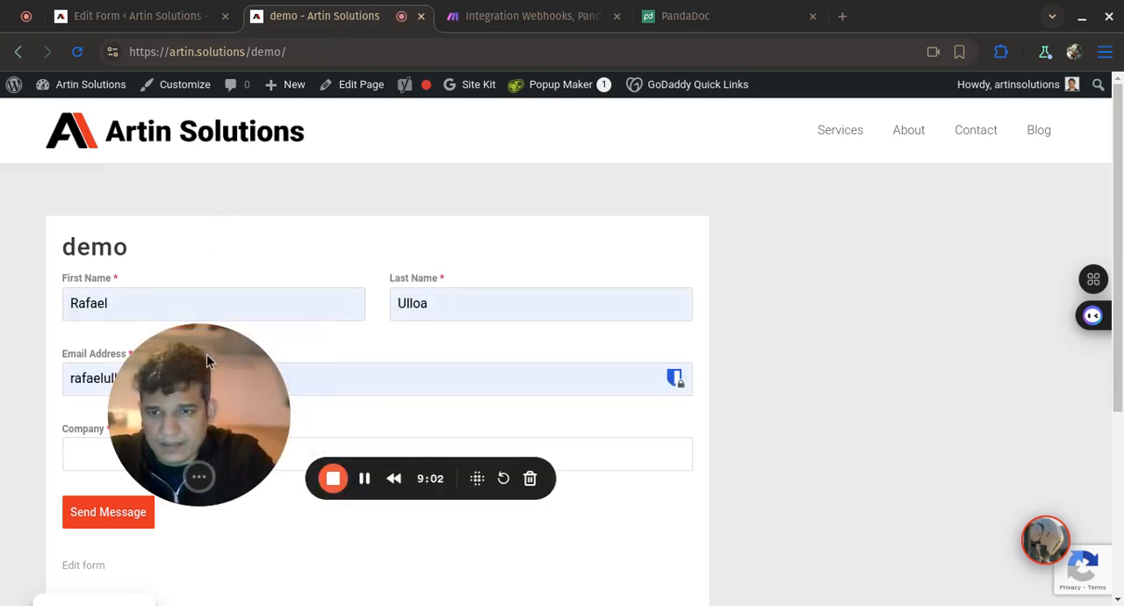
{"action": "left_click_drag", "start_coordinate": [207, 354], "coordinate": [152, 99]}
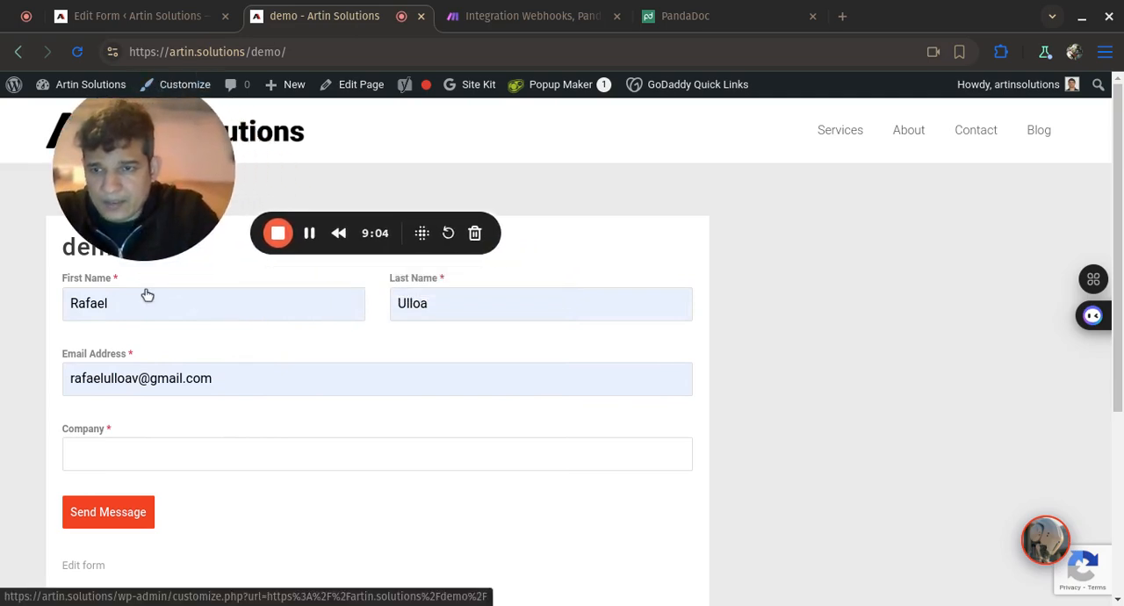
{"action": "double_click", "coordinate": [162, 379]}
{"action": "key", "text": "ctrl+a"}
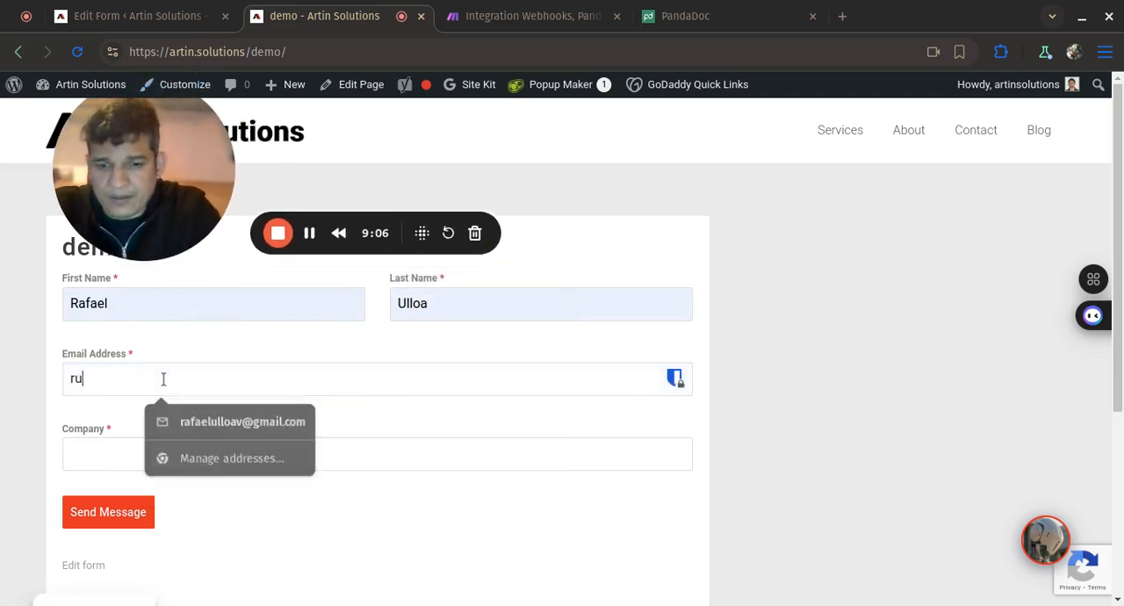
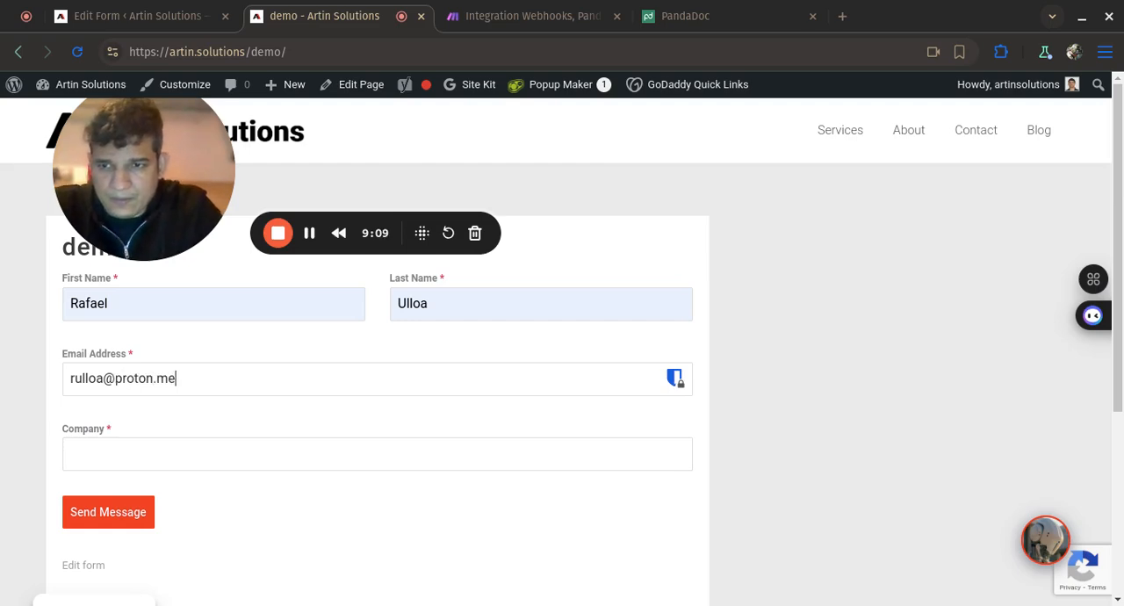
- Set the company to "Dunder Mifflin" and submit the demo contact form
{"action": "left_click", "coordinate": [178, 455]}
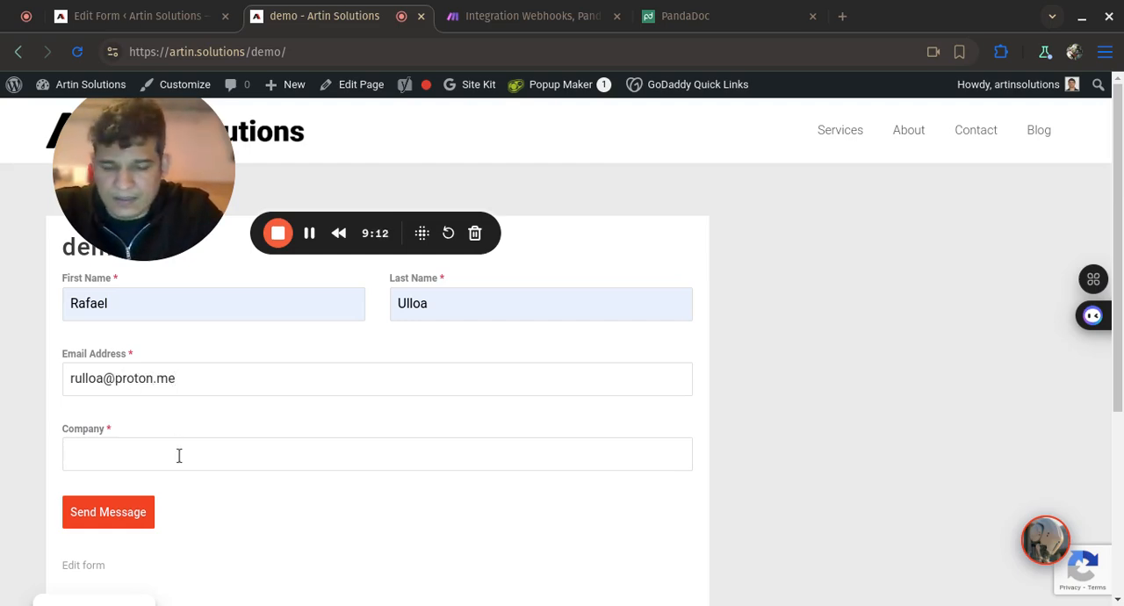
{"action": "type", "text": "Dunder "}
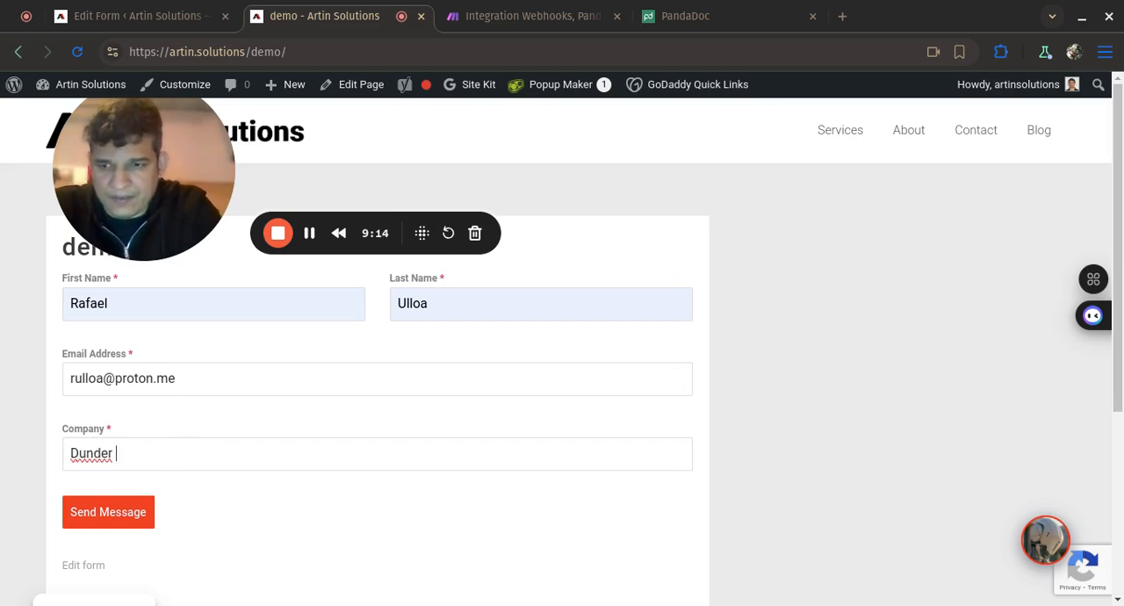
{"action": "type", "text": "Mifflin"}
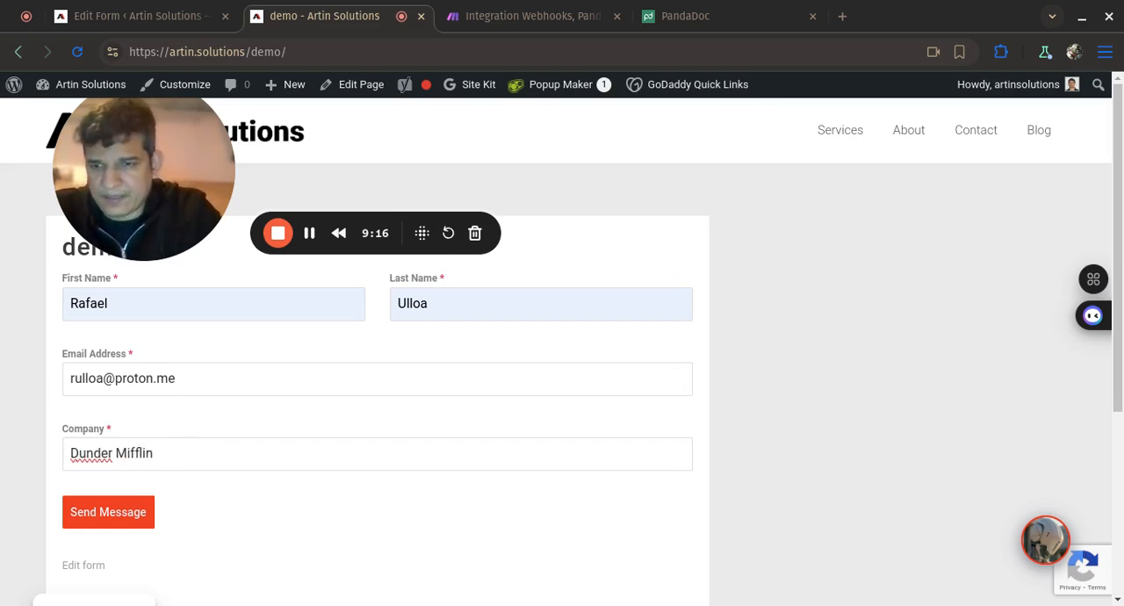
{"action": "left_click", "coordinate": [131, 514]}
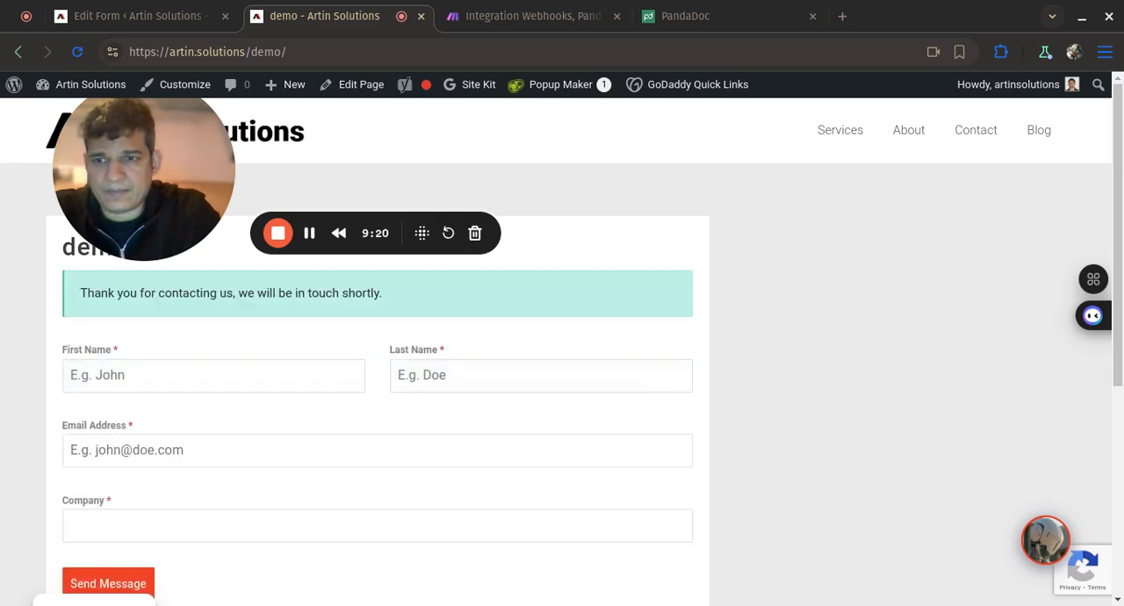
- Return to the Make scenario and inspect the execution data of the Webhooks and PandaDoc modules
{"action": "left_click", "coordinate": [562, 15]}
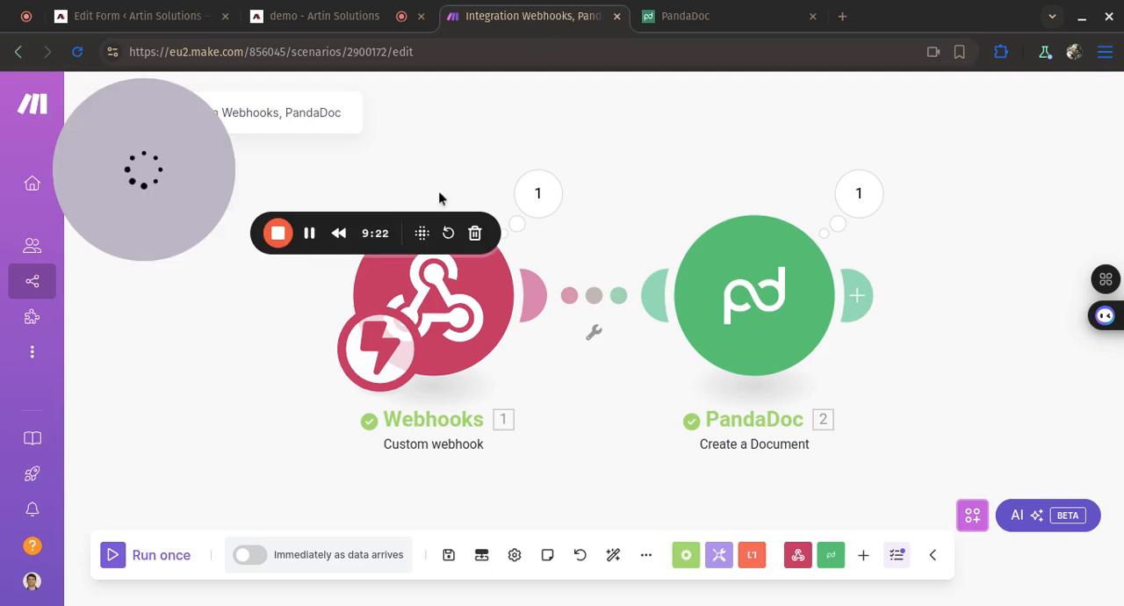
{"action": "left_click", "coordinate": [538, 193]}
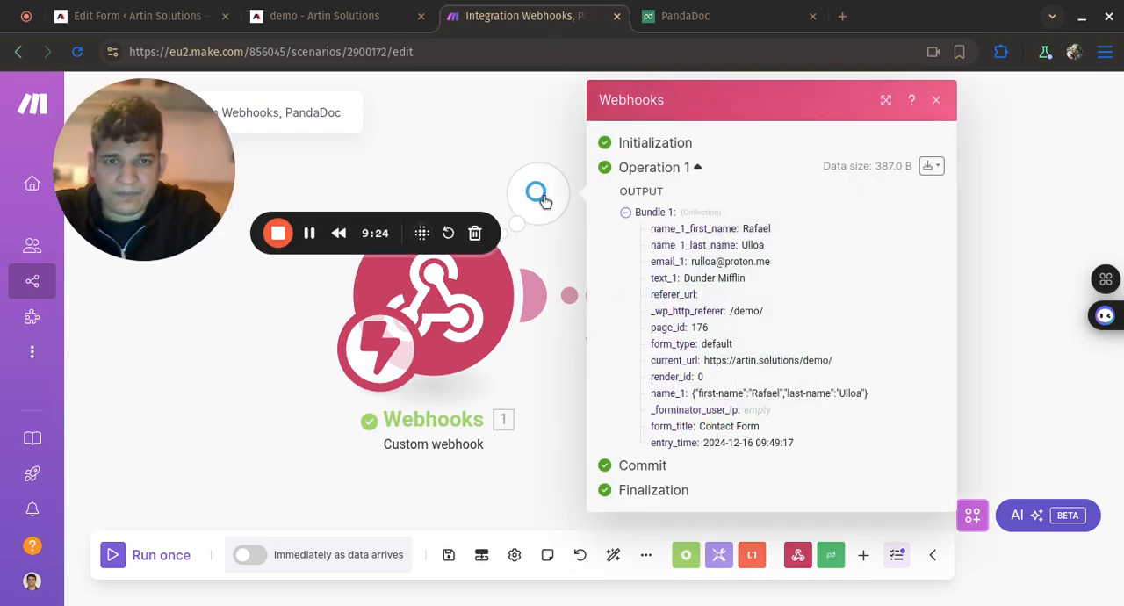
{"action": "left_click", "coordinate": [1017, 149]}
{"action": "left_click", "coordinate": [865, 193]}
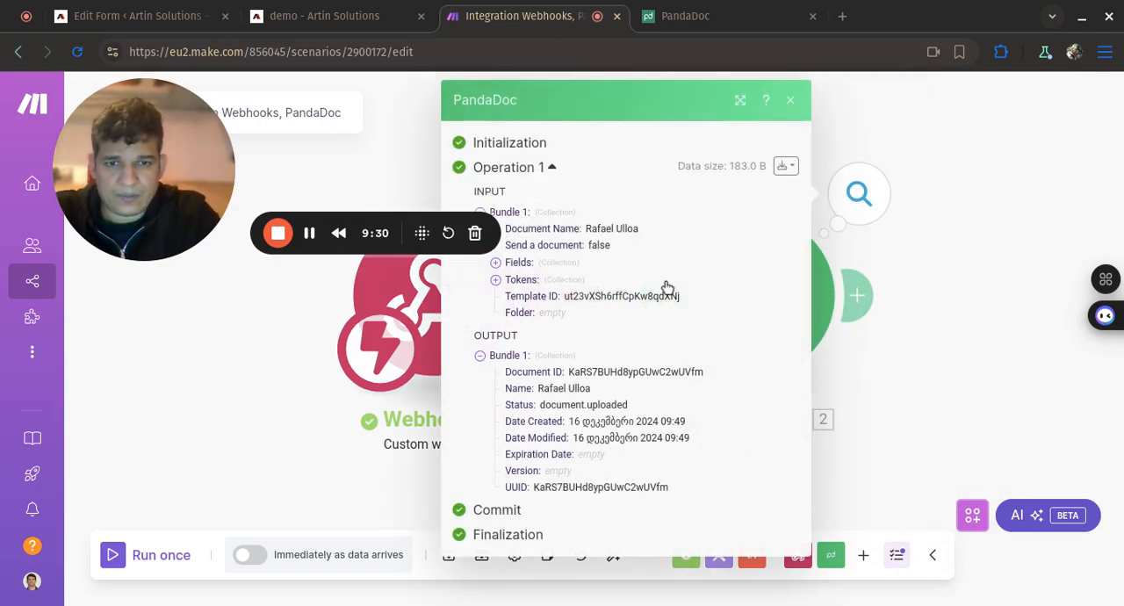
- Switch to PandaDoc and open the My documents list to check for the generated document
{"action": "left_click", "coordinate": [762, 13]}
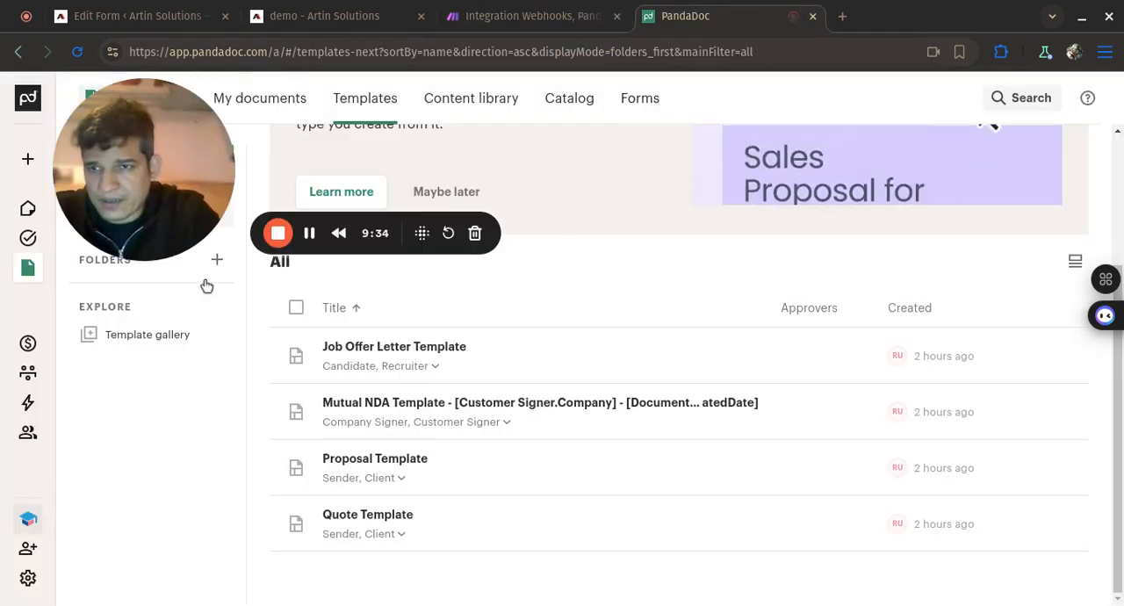
{"action": "left_click_drag", "start_coordinate": [163, 189], "coordinate": [189, 478]}
{"action": "mouse_move", "coordinate": [39, 274]}
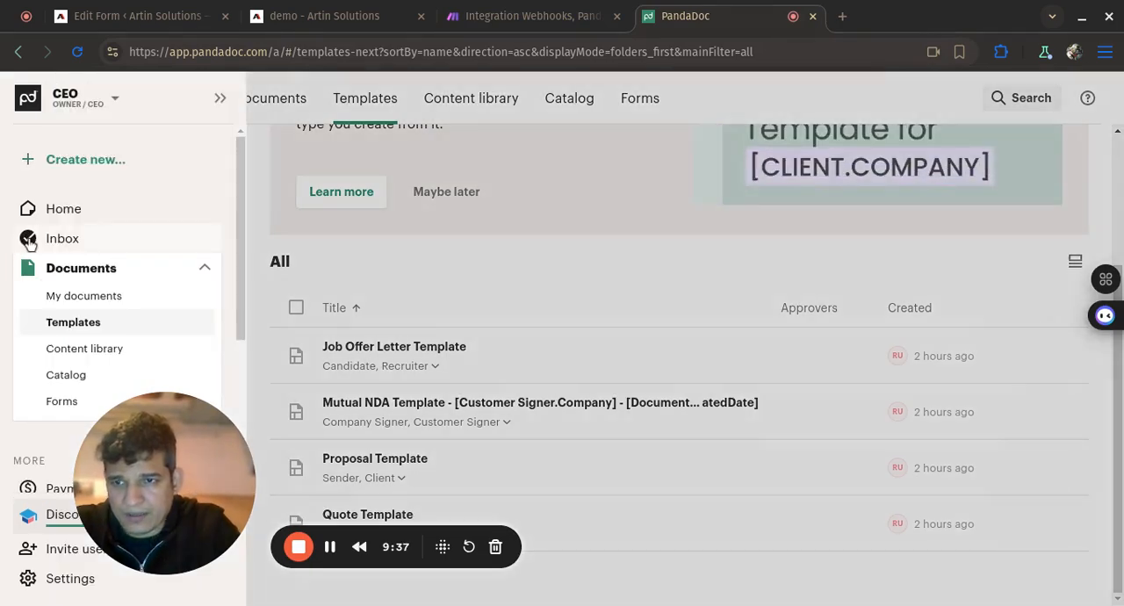
{"action": "left_click", "coordinate": [96, 297]}
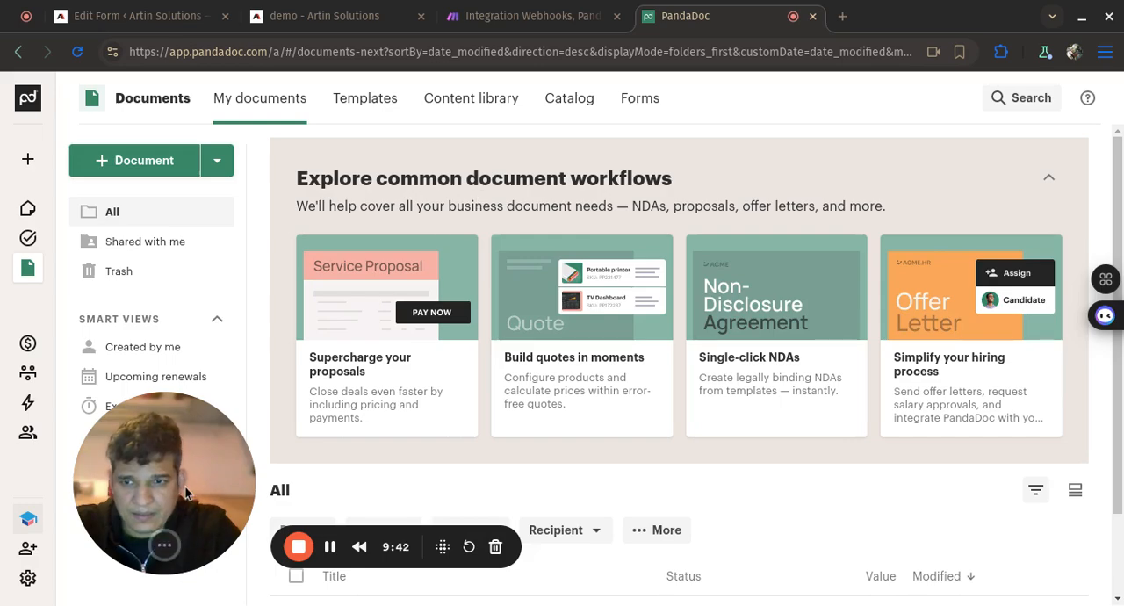
{"action": "left_click_drag", "start_coordinate": [171, 478], "coordinate": [174, 196]}
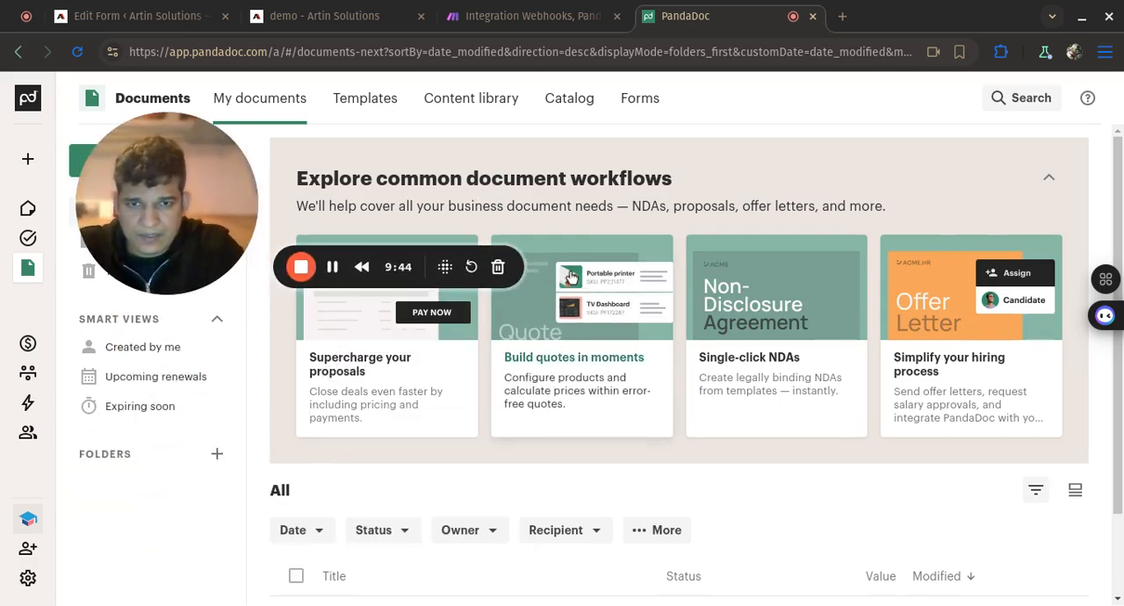
- Open the newly generated draft document from the list and check the client and sender details on its cover page
{"action": "scroll", "coordinate": [572, 278], "scroll_direction": "down", "scroll_amount": 2}
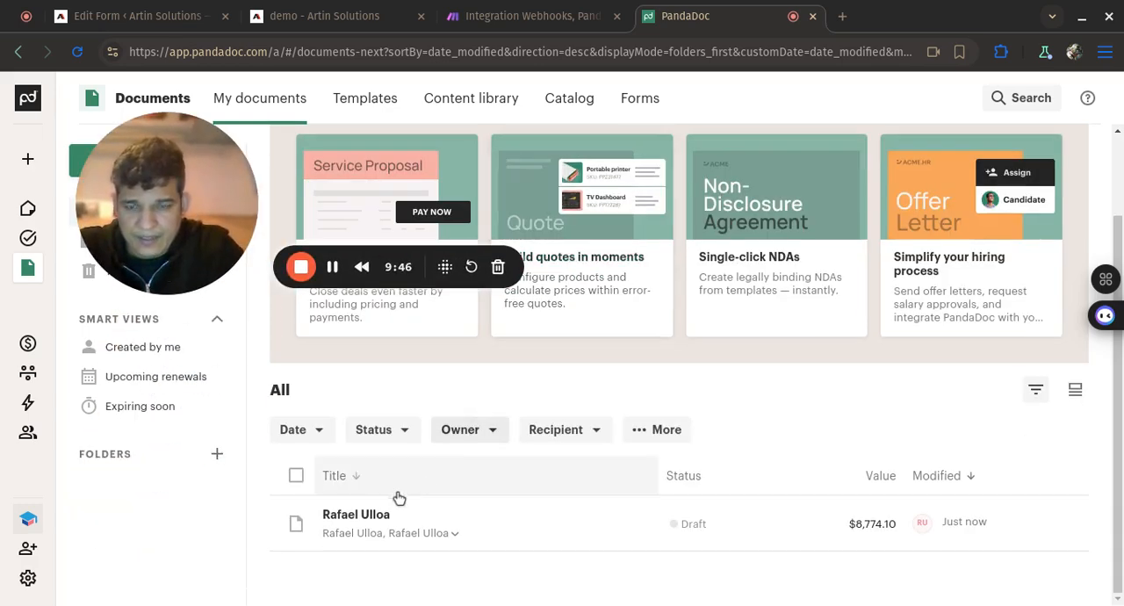
{"action": "left_click", "coordinate": [365, 515]}
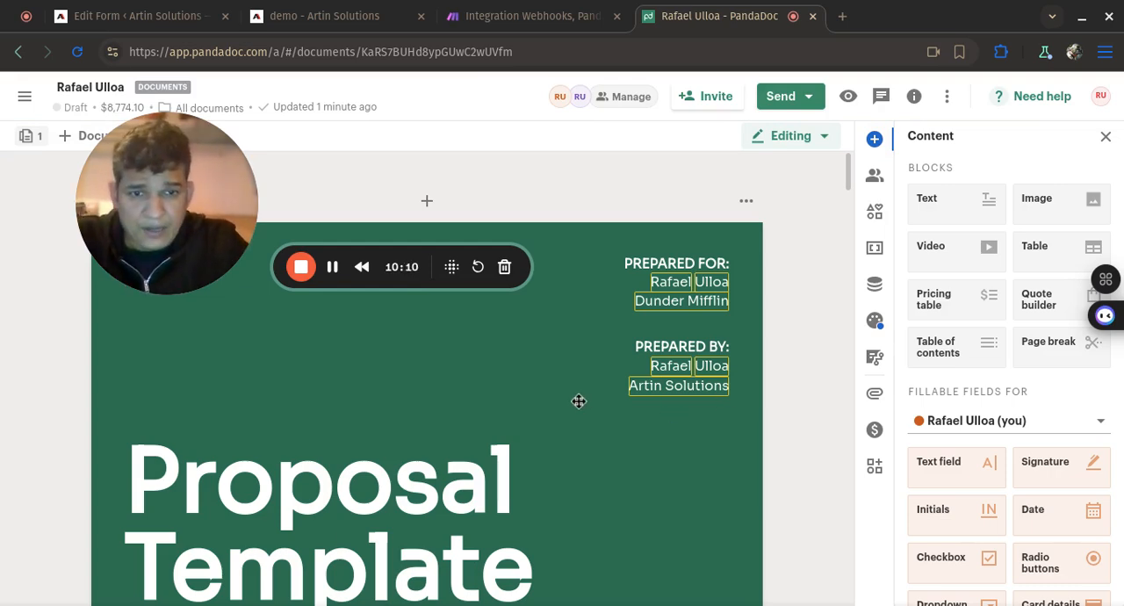
{"action": "scroll", "coordinate": [578, 401], "scroll_direction": "down", "scroll_amount": 3}
{"action": "scroll", "coordinate": [588, 391], "scroll_direction": "up", "scroll_amount": 3}
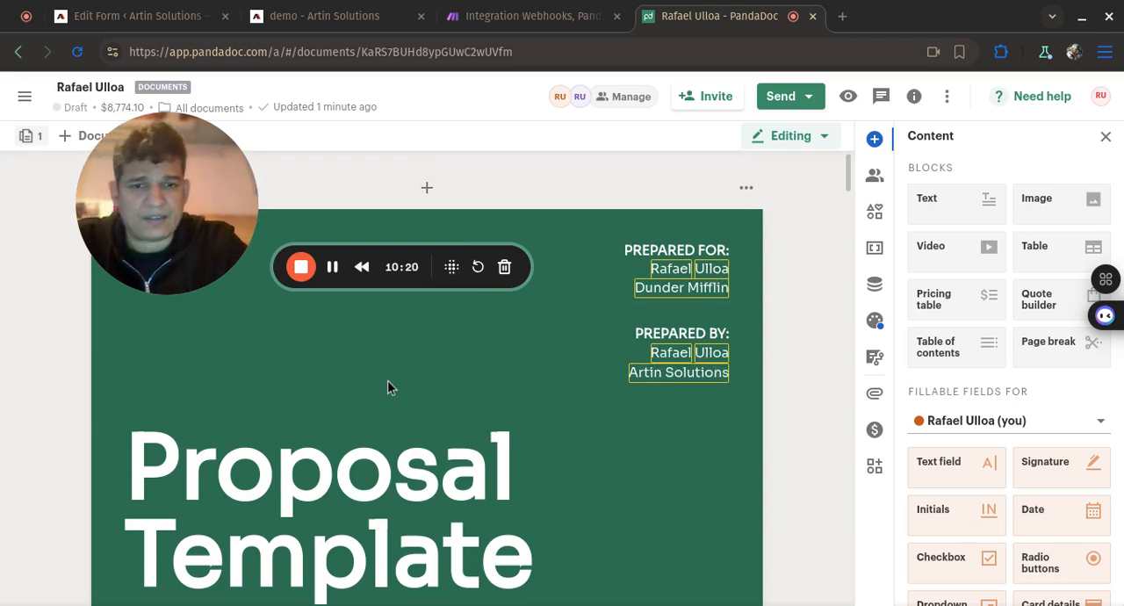
- Review the generated proposal from the cover through the scope of work and pricing to the Agreement signature fields, returning to the cover
{"action": "scroll", "coordinate": [387, 388], "scroll_direction": "down", "scroll_amount": 3}
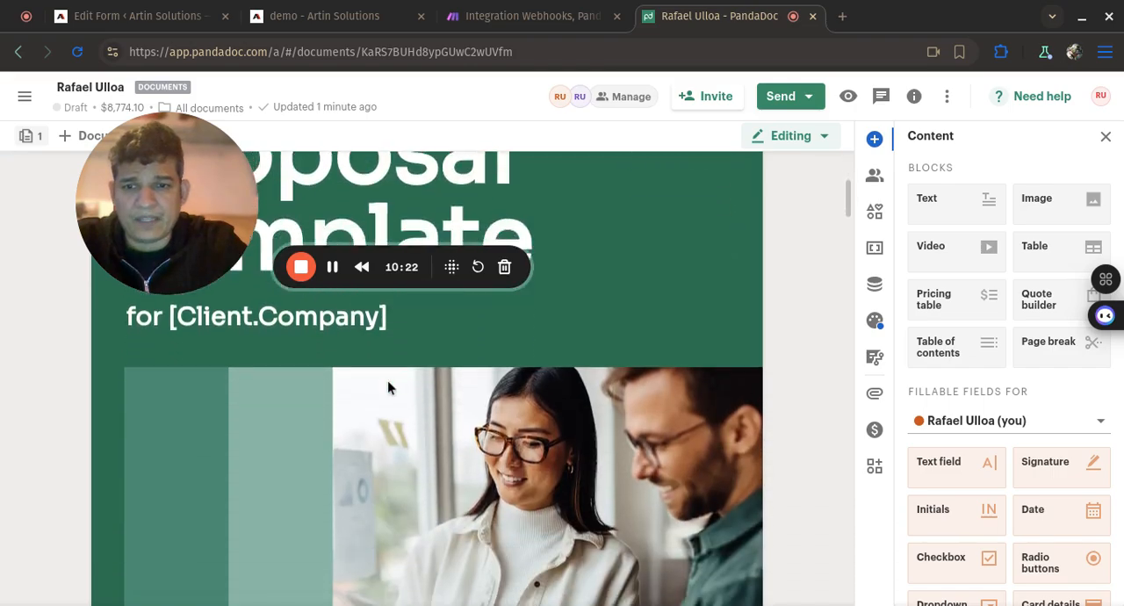
{"action": "scroll", "coordinate": [388, 387], "scroll_direction": "down", "scroll_amount": 6}
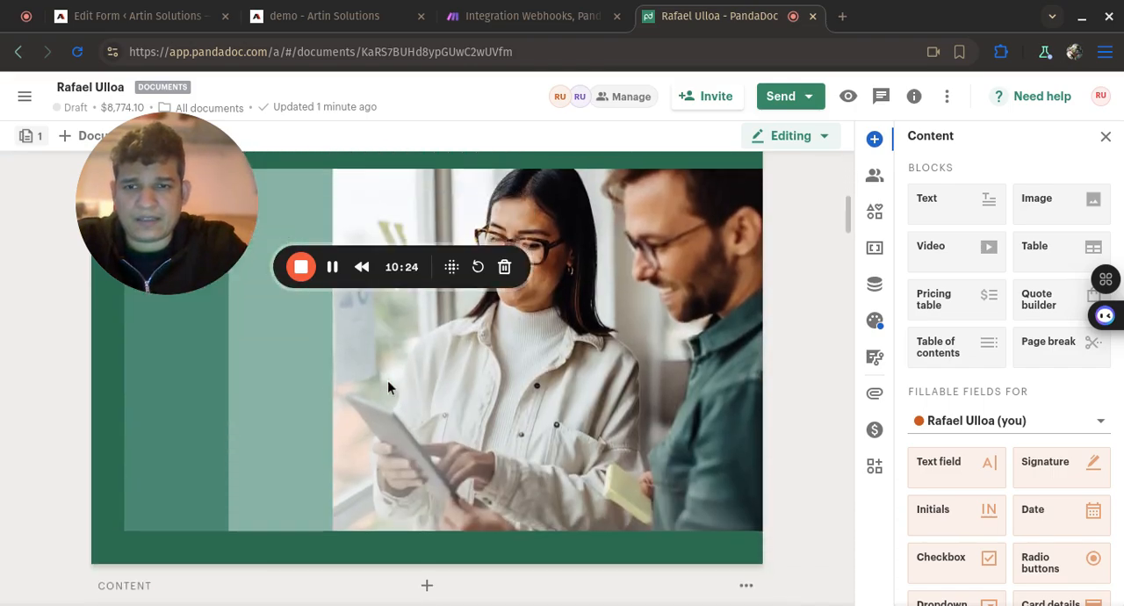
{"action": "scroll", "coordinate": [387, 386], "scroll_direction": "down", "scroll_amount": 15}
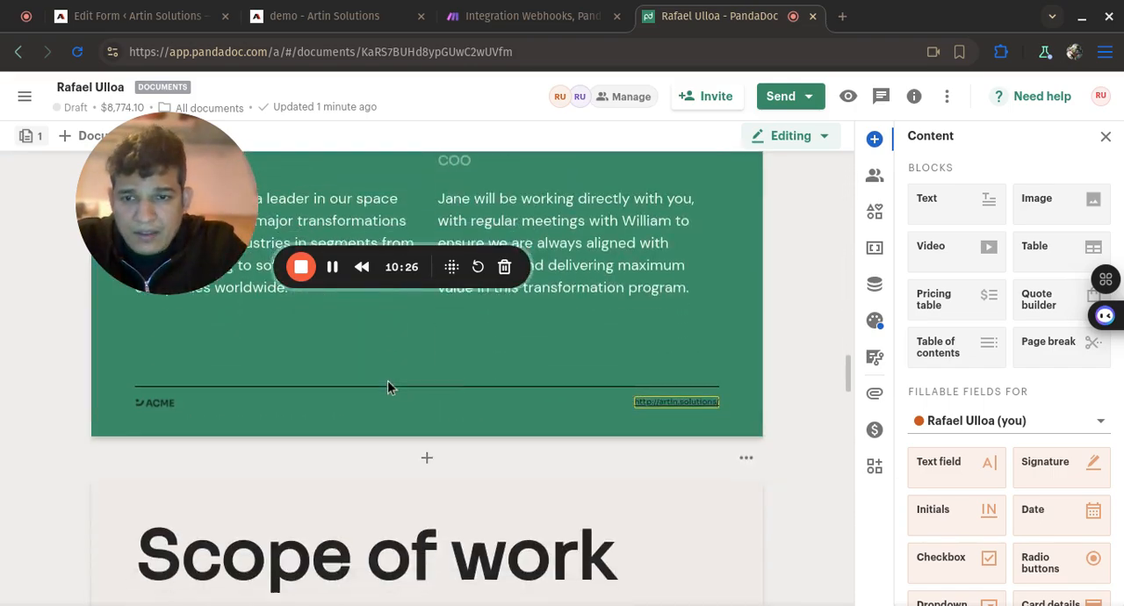
{"action": "scroll", "coordinate": [389, 387], "scroll_direction": "down", "scroll_amount": 20}
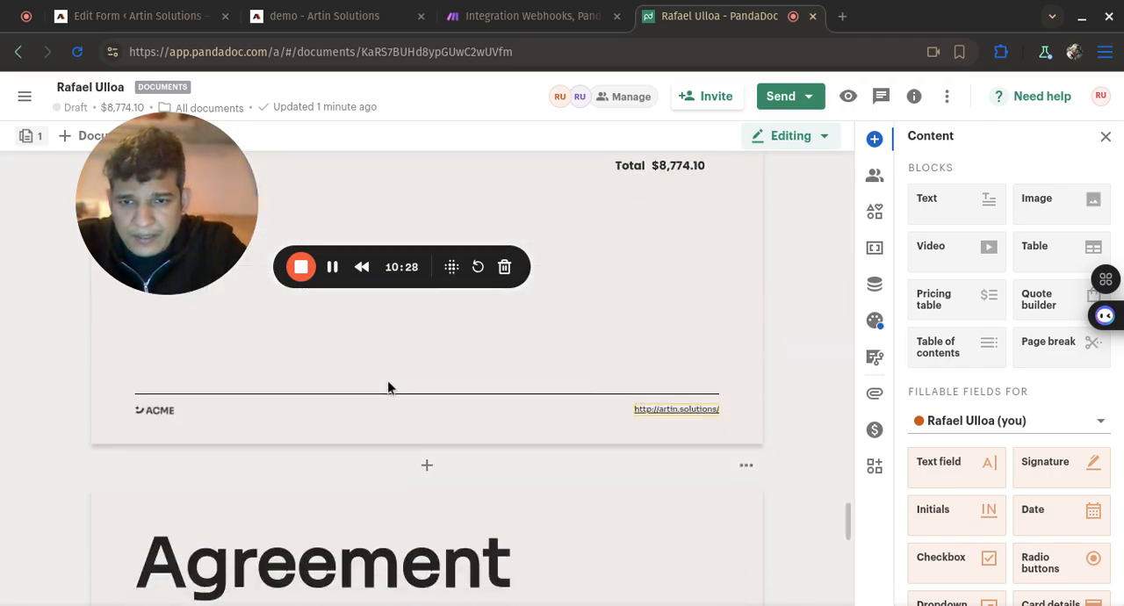
{"action": "scroll", "coordinate": [387, 389], "scroll_direction": "down", "scroll_amount": 5}
{"action": "scroll", "coordinate": [387, 387], "scroll_direction": "up", "scroll_amount": 3}
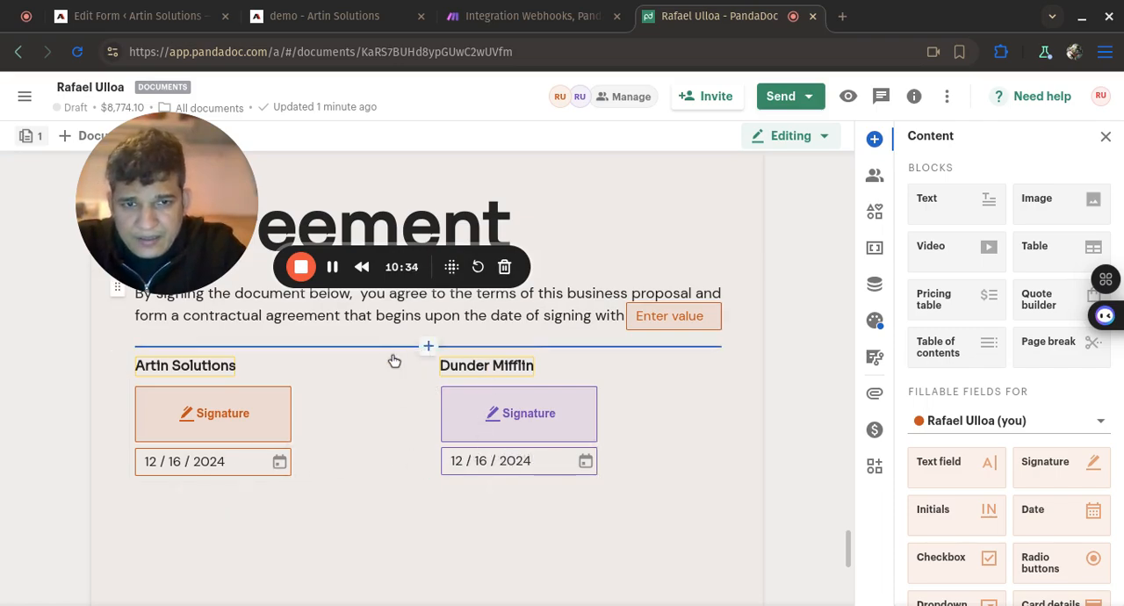
{"action": "scroll", "coordinate": [391, 359], "scroll_direction": "up", "scroll_amount": 5}
{"action": "scroll", "coordinate": [390, 356], "scroll_direction": "up", "scroll_amount": 10}
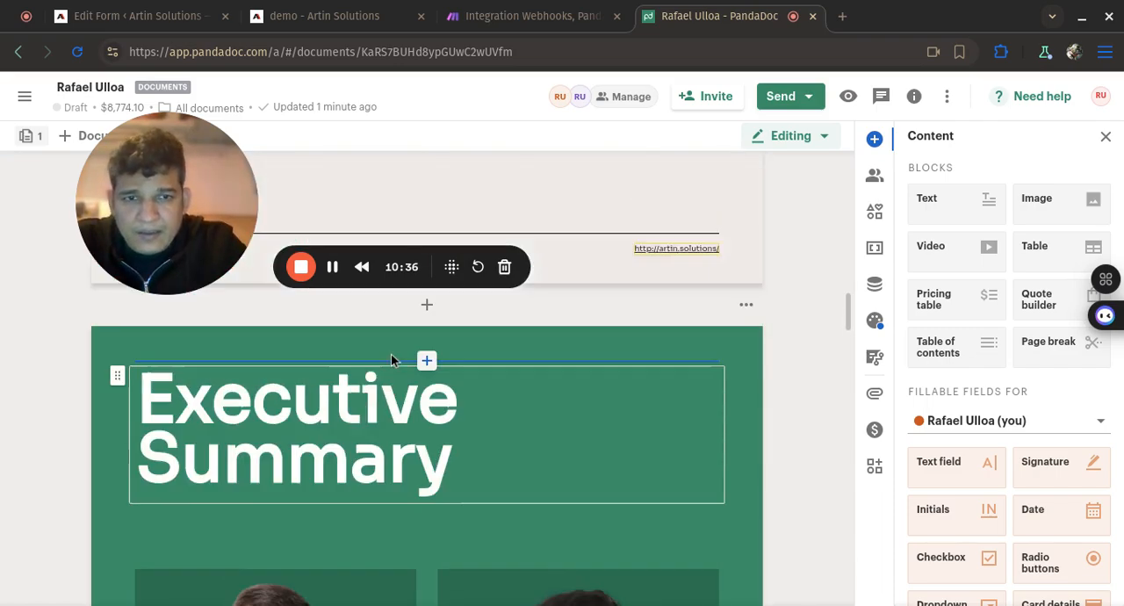
{"action": "scroll", "coordinate": [567, 333], "scroll_direction": "up", "scroll_amount": 1}
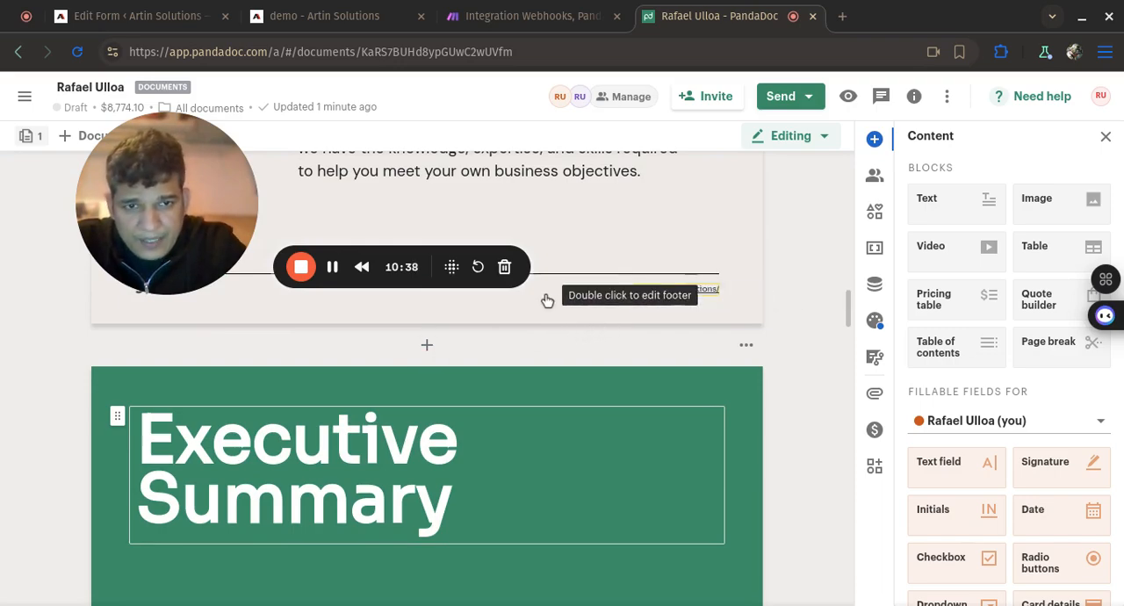
{"action": "scroll", "coordinate": [544, 297], "scroll_direction": "up", "scroll_amount": 5}
{"action": "scroll", "coordinate": [543, 293], "scroll_direction": "up", "scroll_amount": 6}
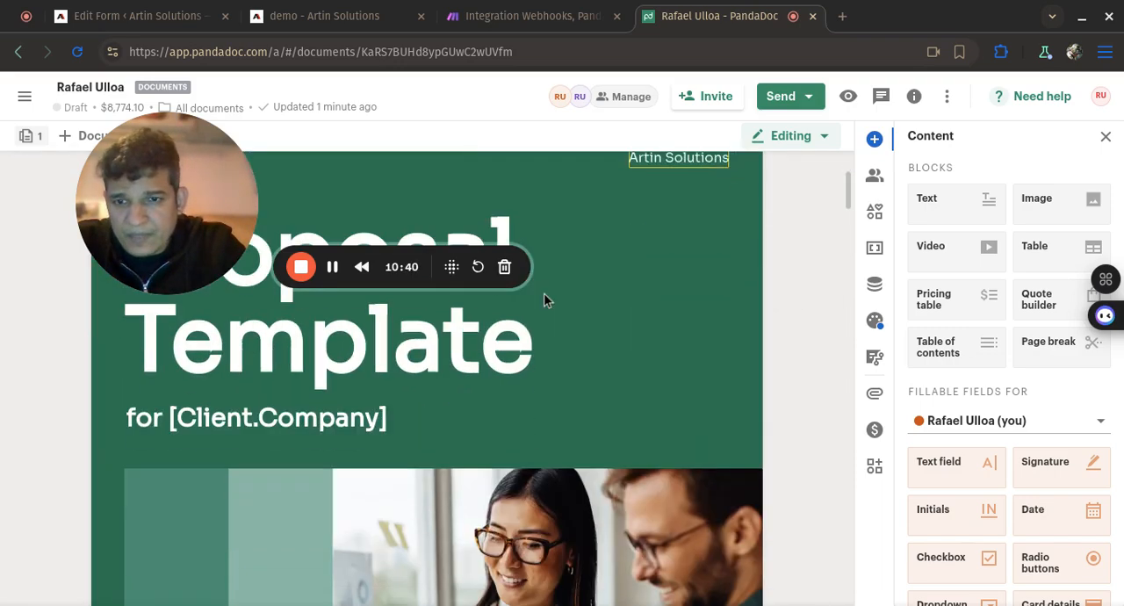